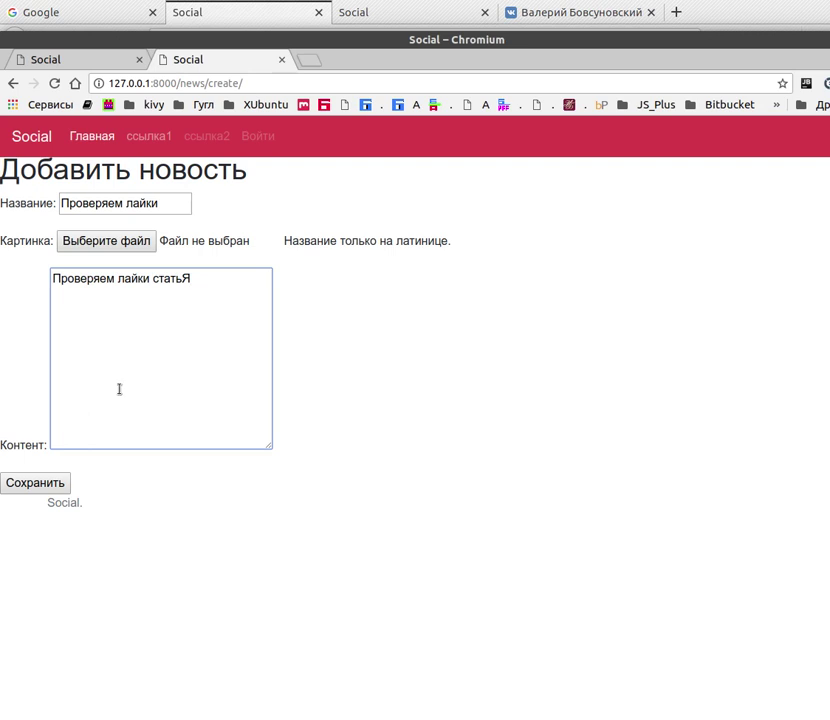
Save the news post, hit the social_content NoReverseMatch error, and bring up PyCharm's models.py
click(31, 482)
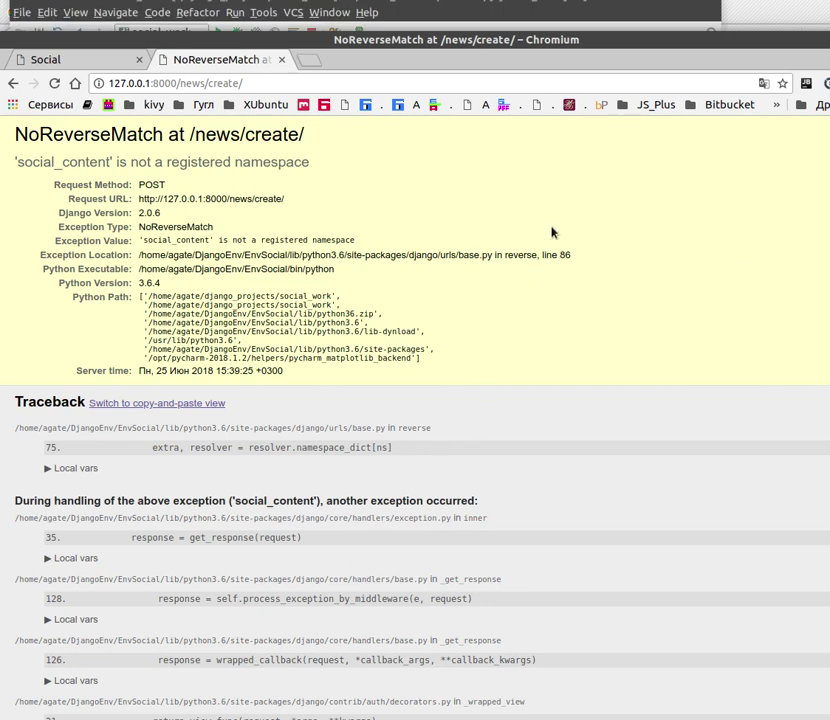
click(300, 7)
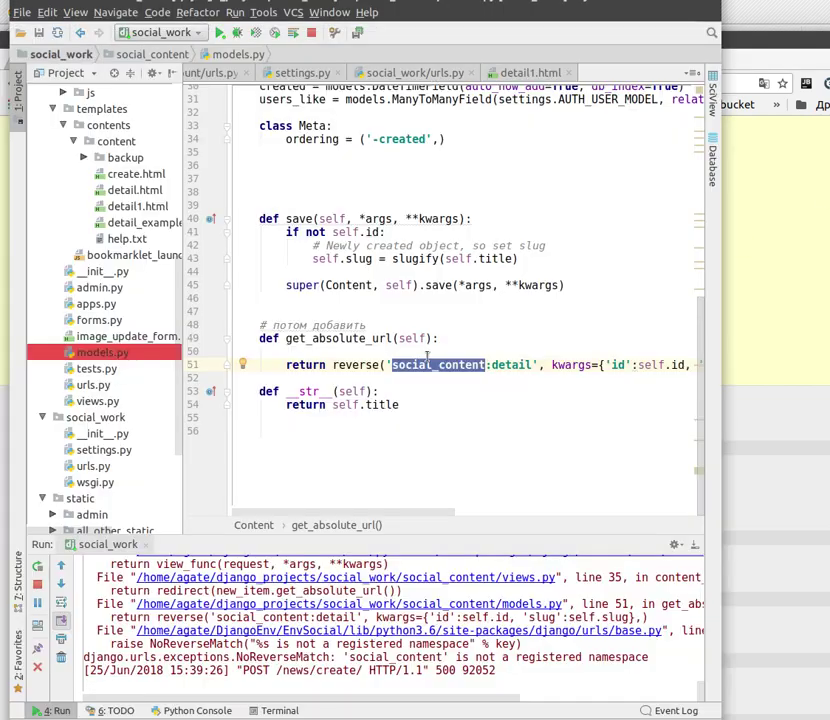
Replace social_content with 'images:detail' in line 51's reverse call, then return to the browser's error page
click(487, 365)
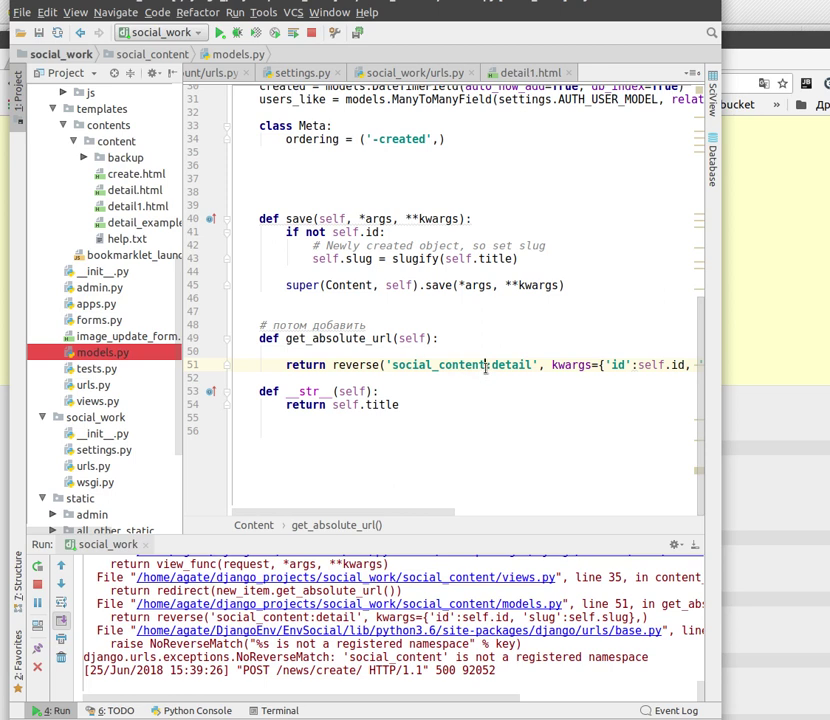
drag(487, 365, 392, 368)
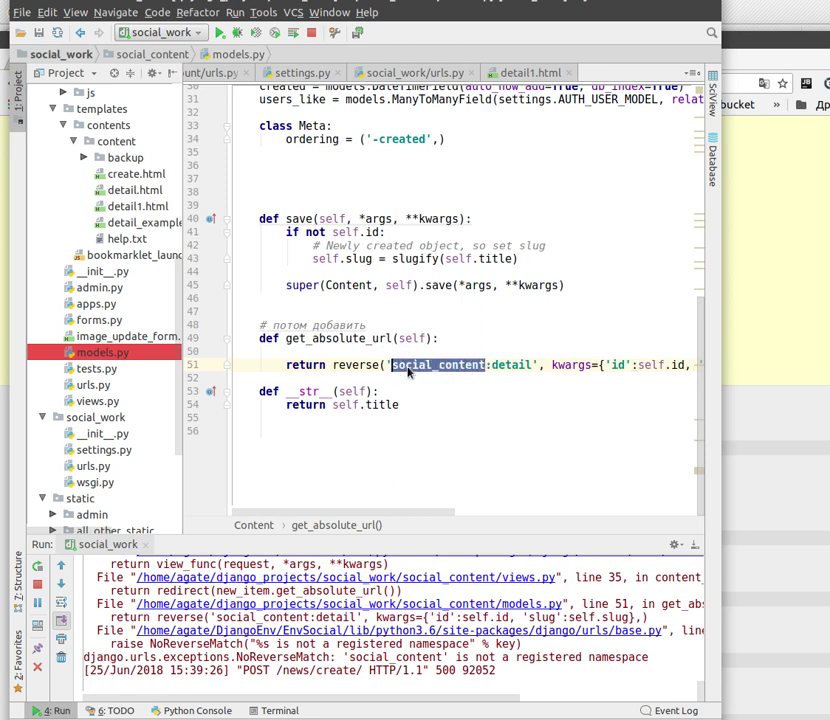
text(шы)
text(фпуы)
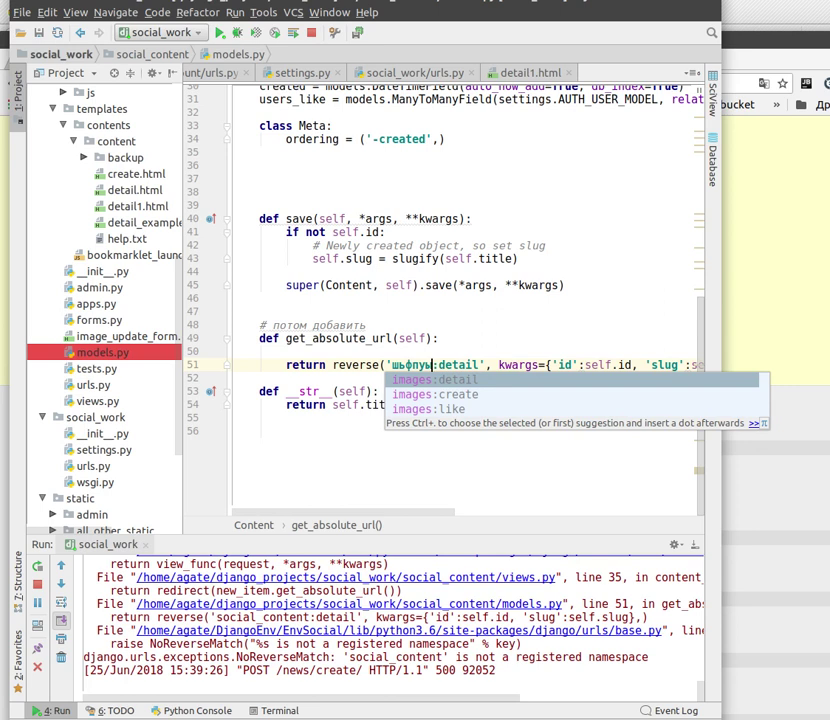
click(420, 381)
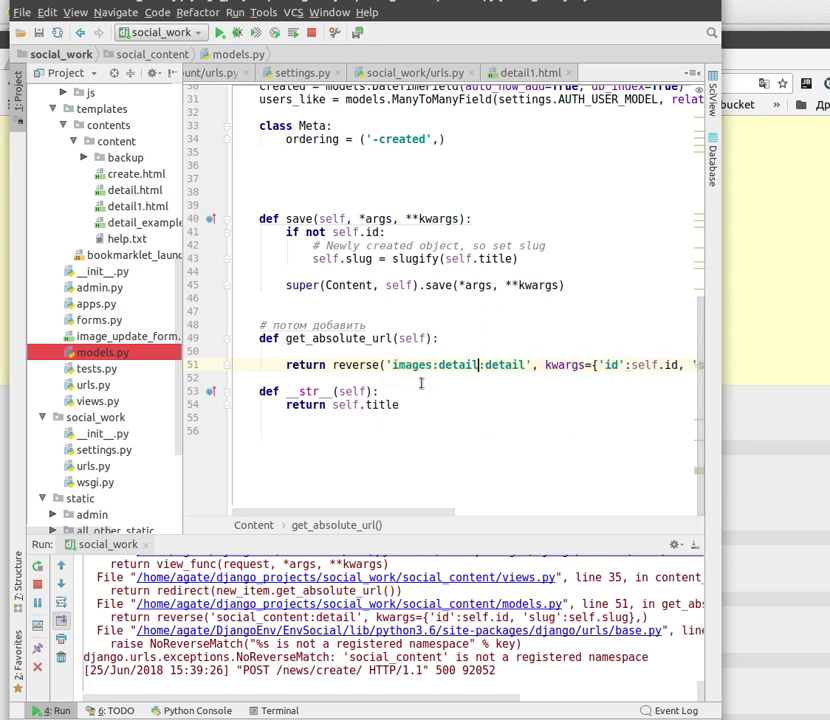
click(521, 365)
key(BackSpace)
key(BackSpace)
key(BackSpace)
key(BackSpace)
key(BackSpace)
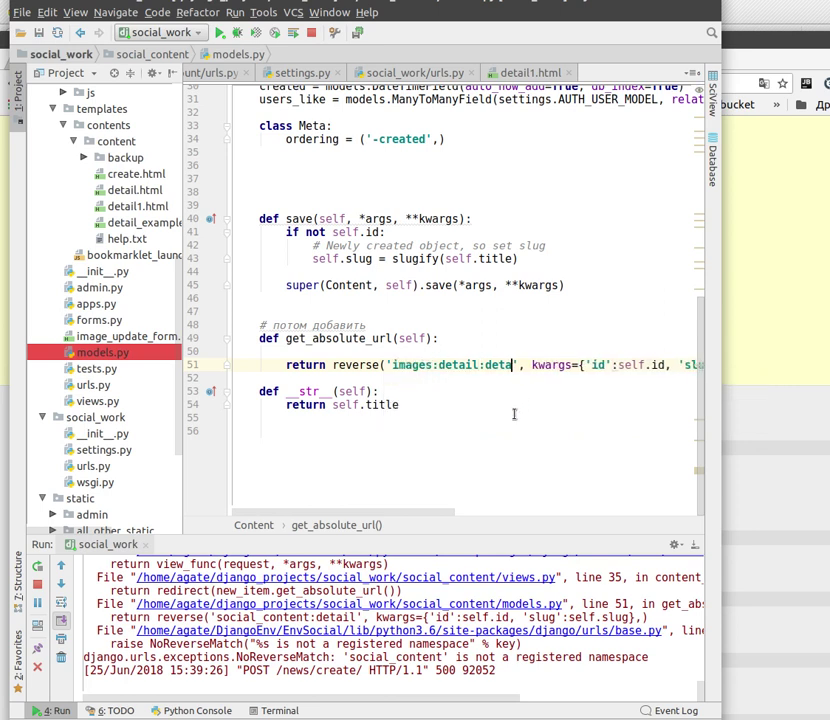
key(BackSpace)
key(BackSpace)
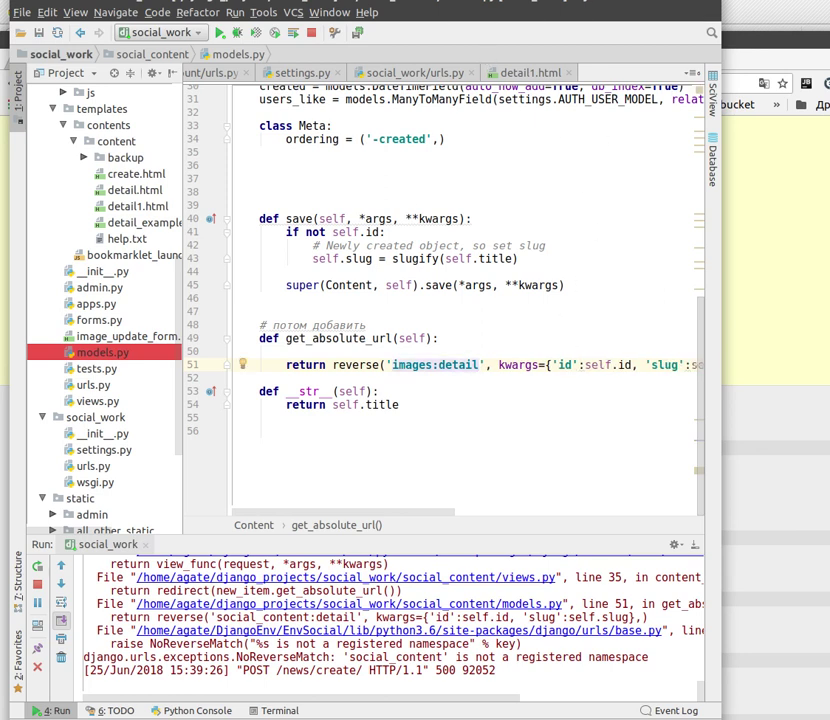
drag(388, 2, 586, 16)
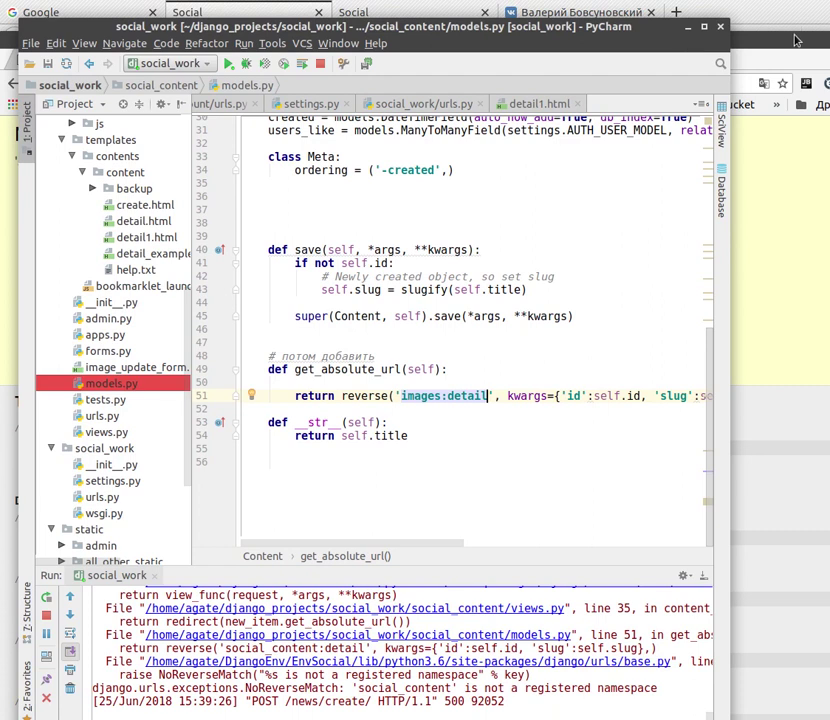
key(alt+Tab)
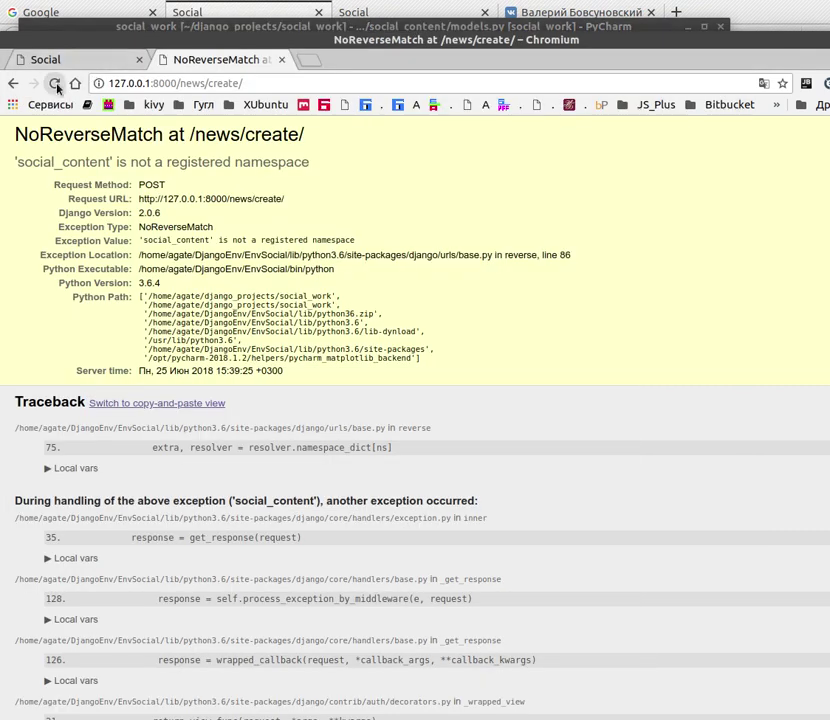
Resend the news form with the title changed to 'Проверяем лайки5' and save it
click(55, 83)
click(577, 235)
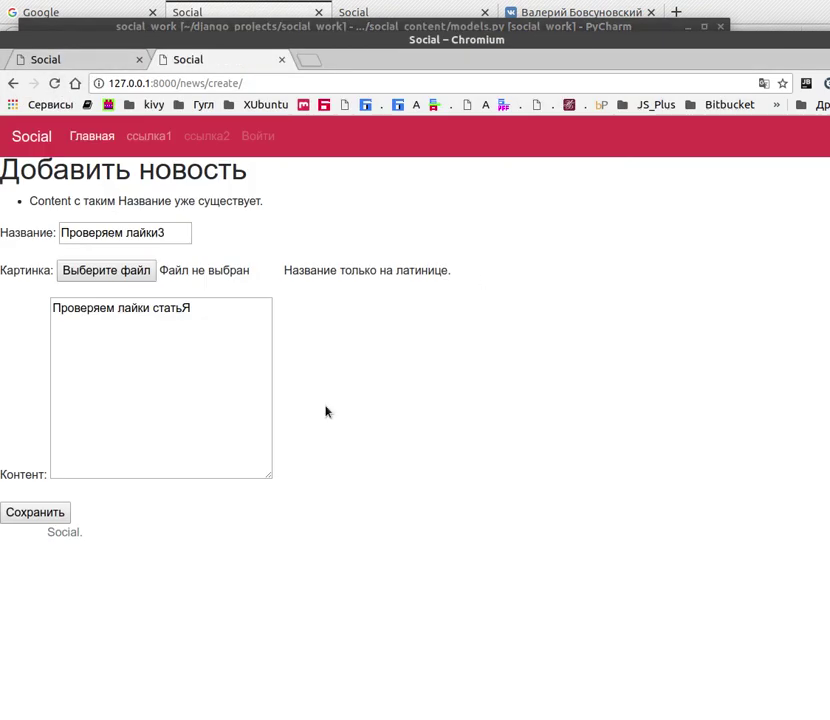
click(163, 232)
key(BackSpace)
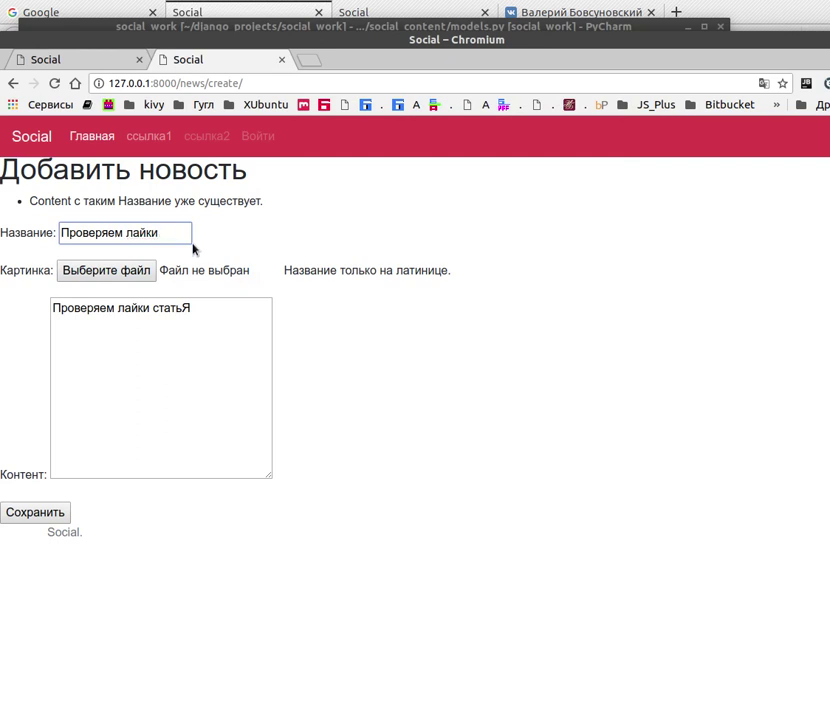
text(5)
key(Return)
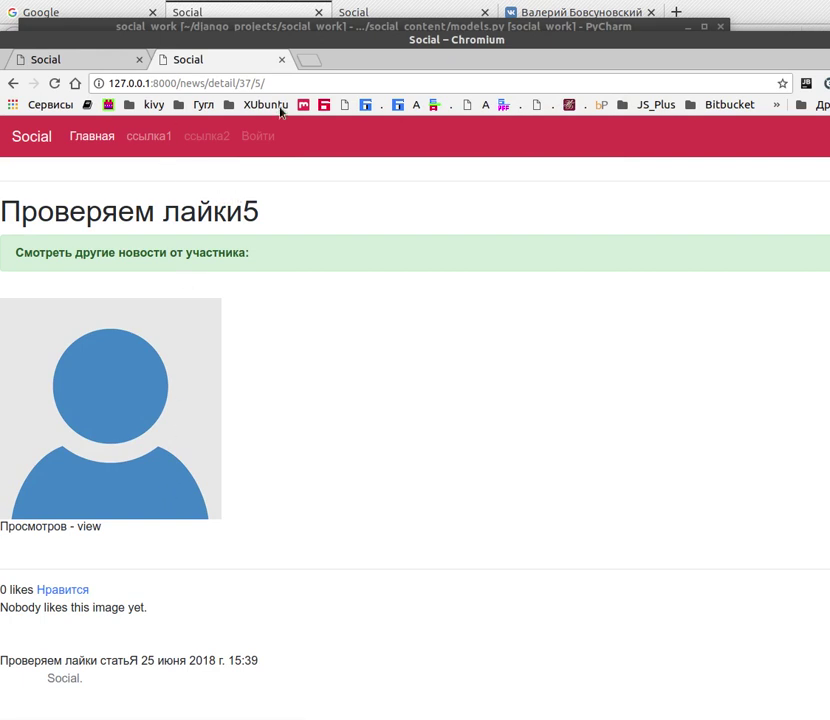
click(374, 1)
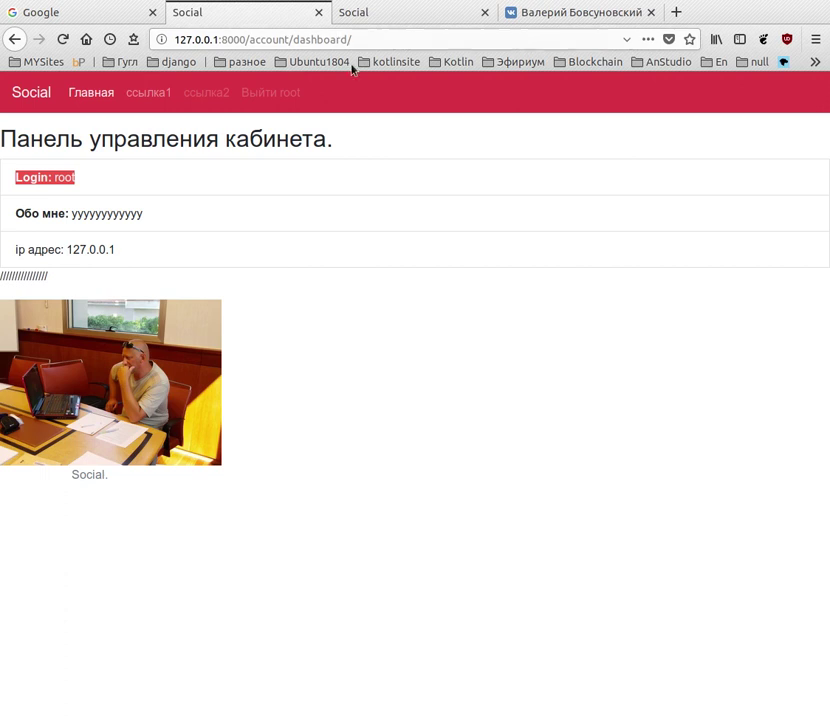
Copy the Проверяем лайки5 post address from Chromium and open it in a new Firefox tab
key(alt+Tab)
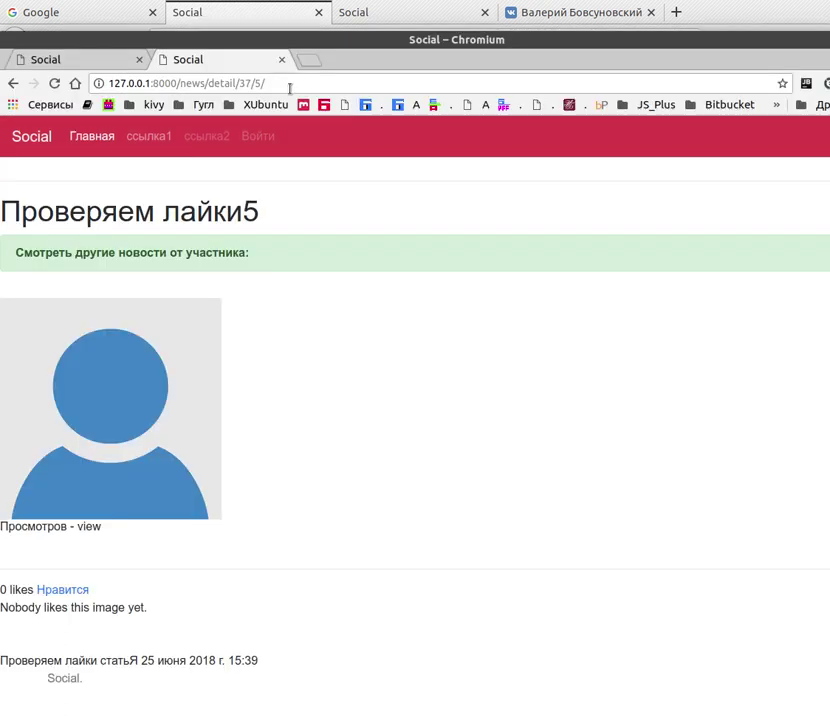
click(289, 84)
right_click(198, 86)
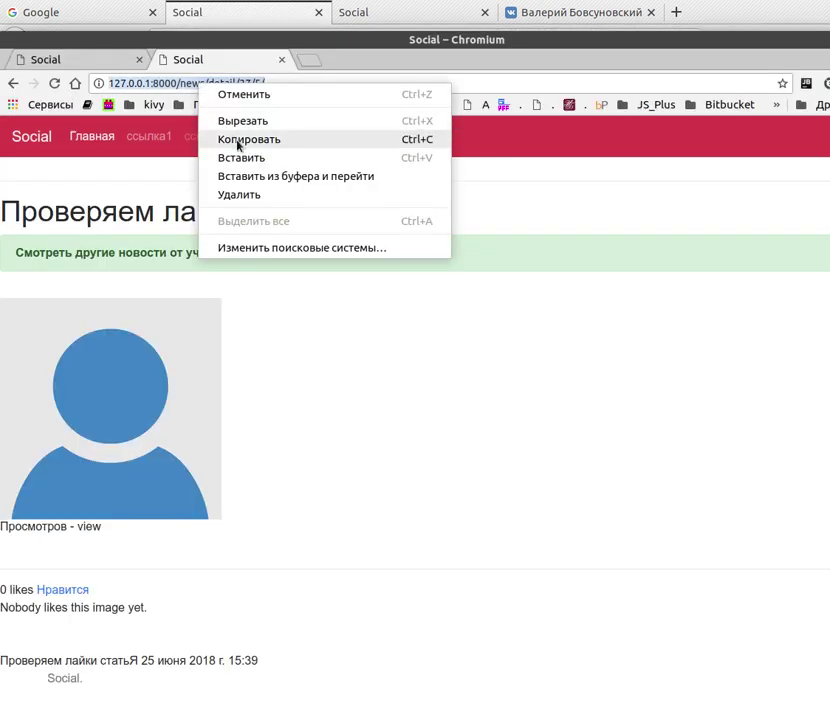
click(291, 143)
click(705, 17)
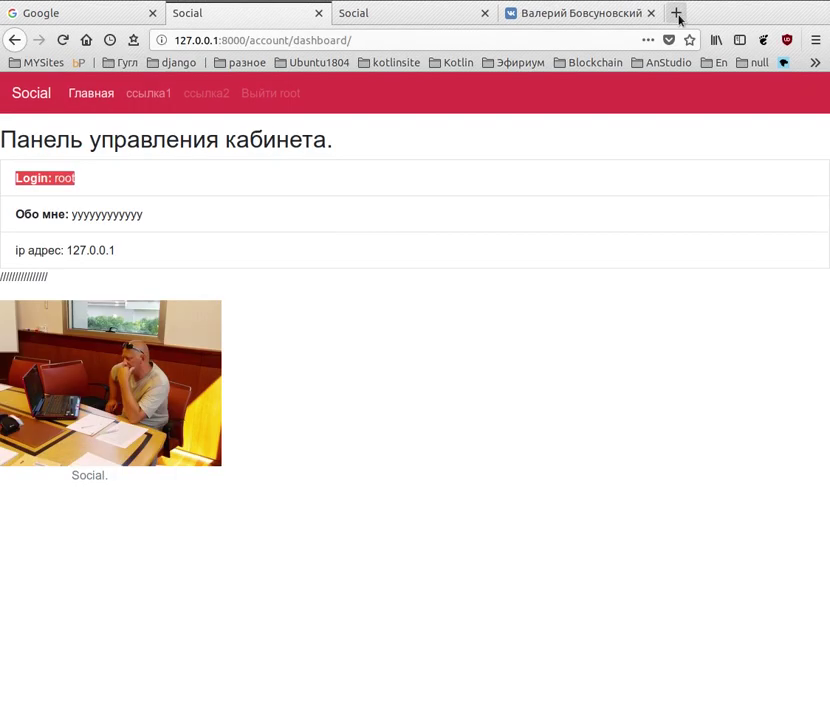
click(676, 12)
key(ctrl+v)
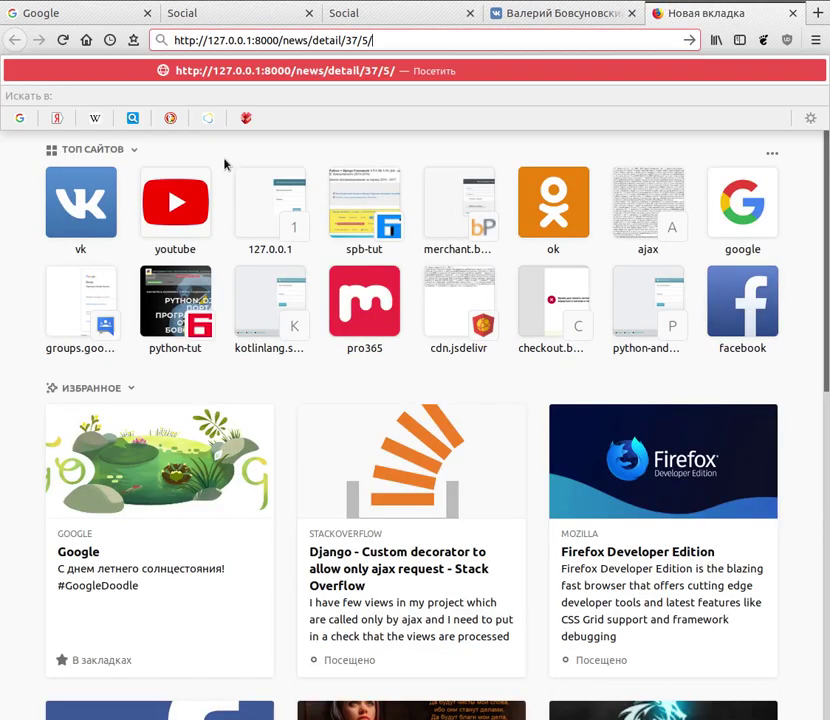
key(Return)
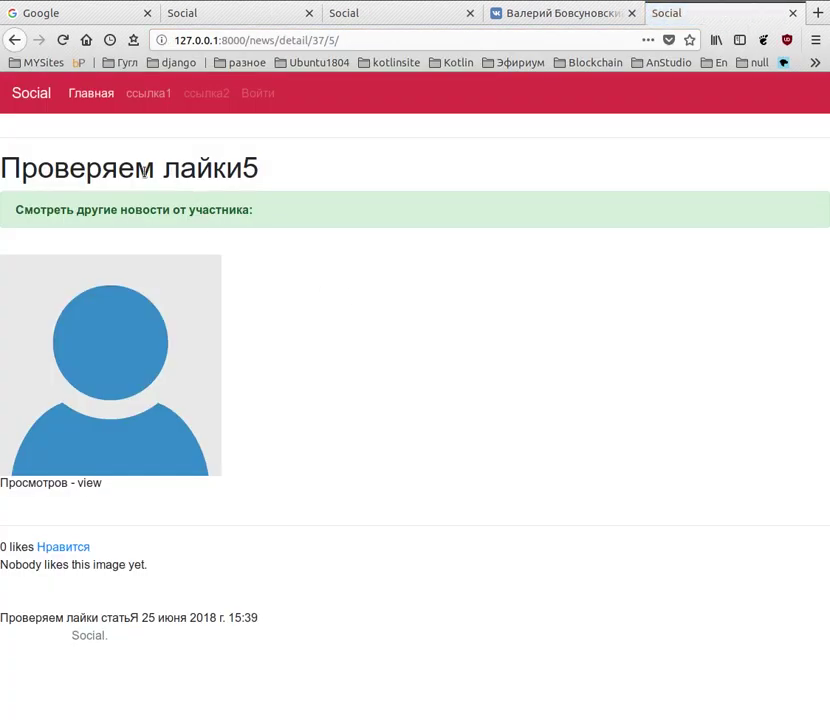
Like the post with Нравится and reload so it shows 1 like by Root
click(60, 549)
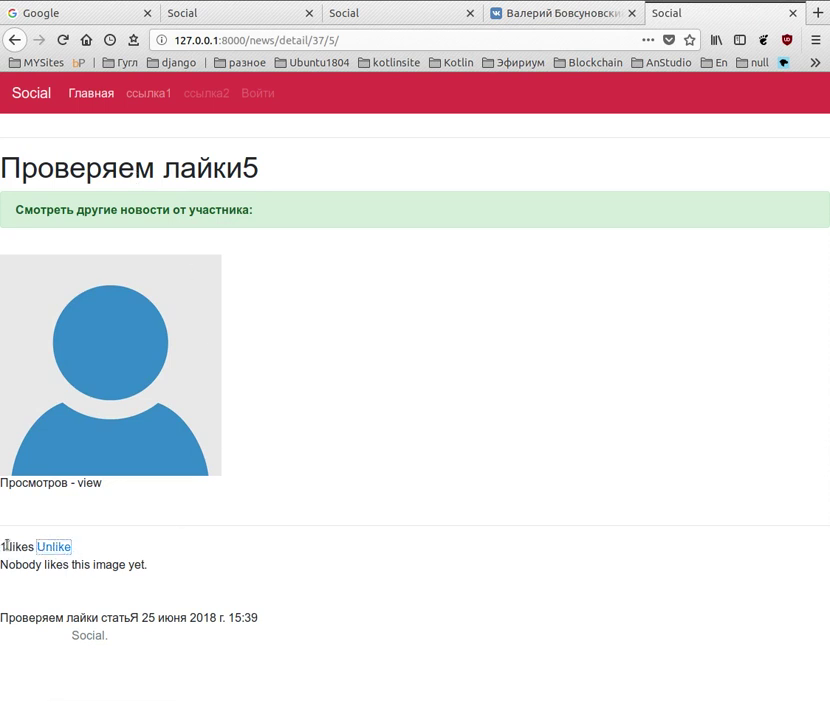
drag(101, 556, 1, 547)
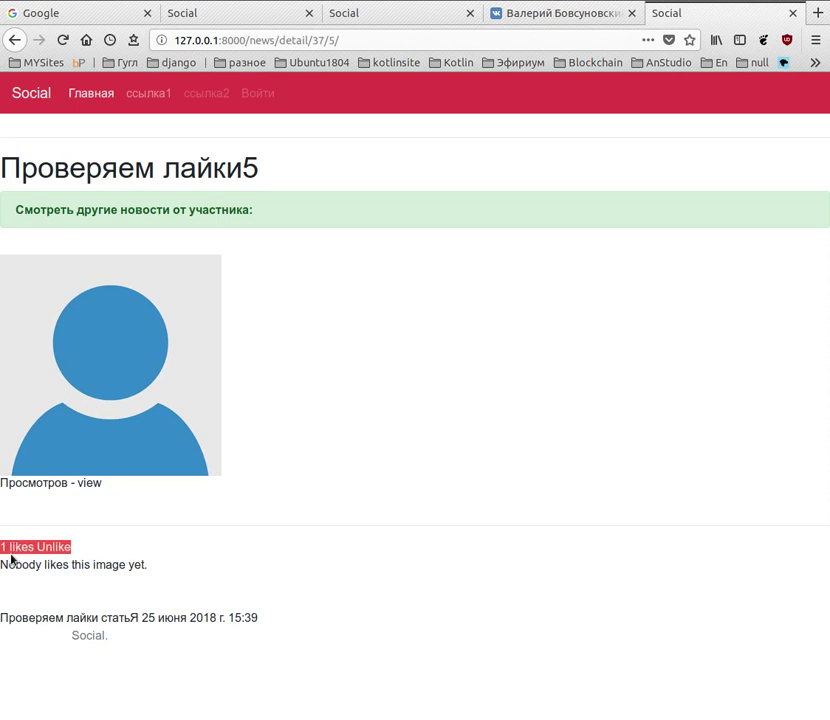
click(63, 41)
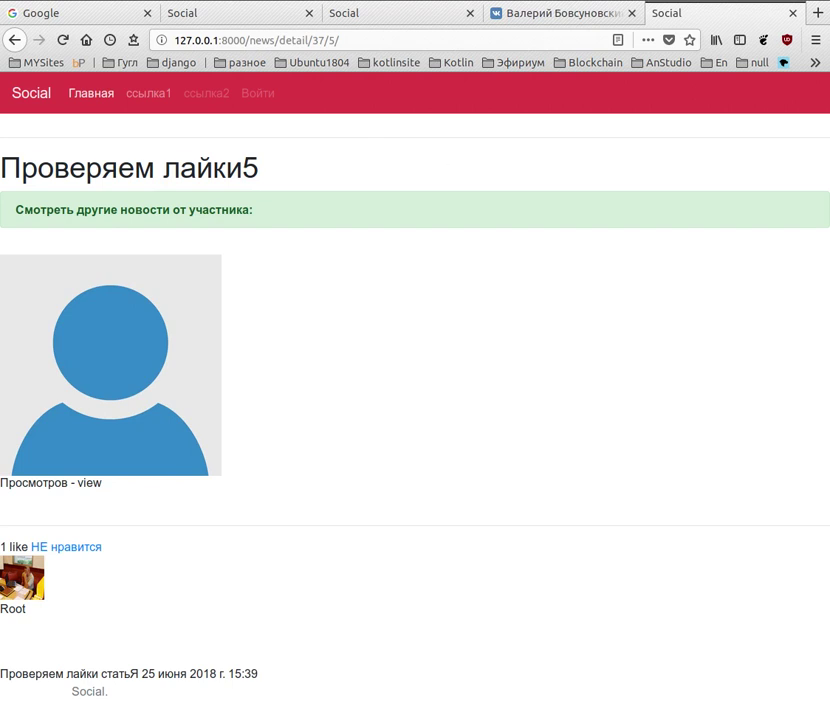
drag(786, 19, 798, 57)
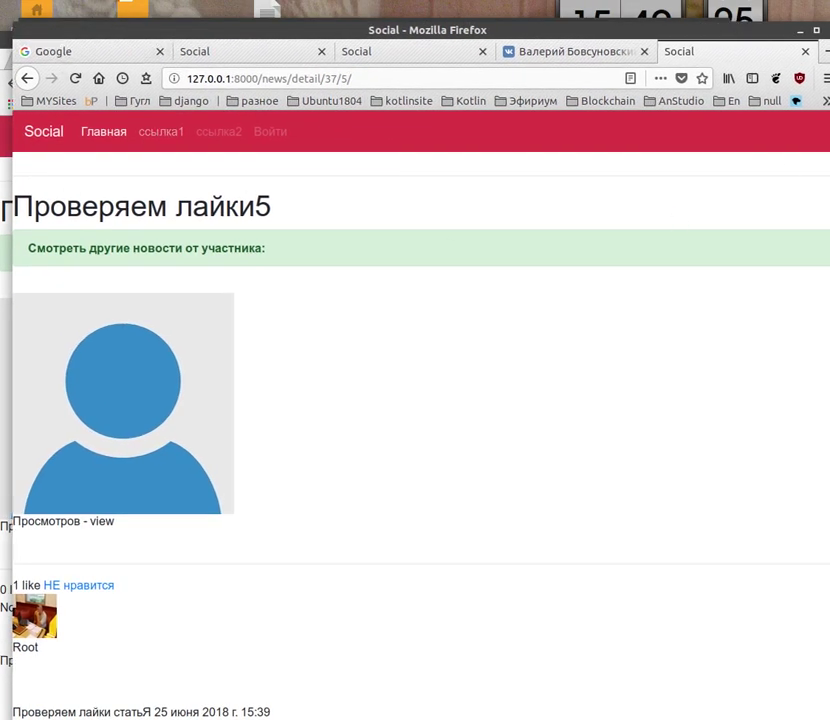
Go to the Django admin home and start adding a new profile
mouse_move(728, 661)
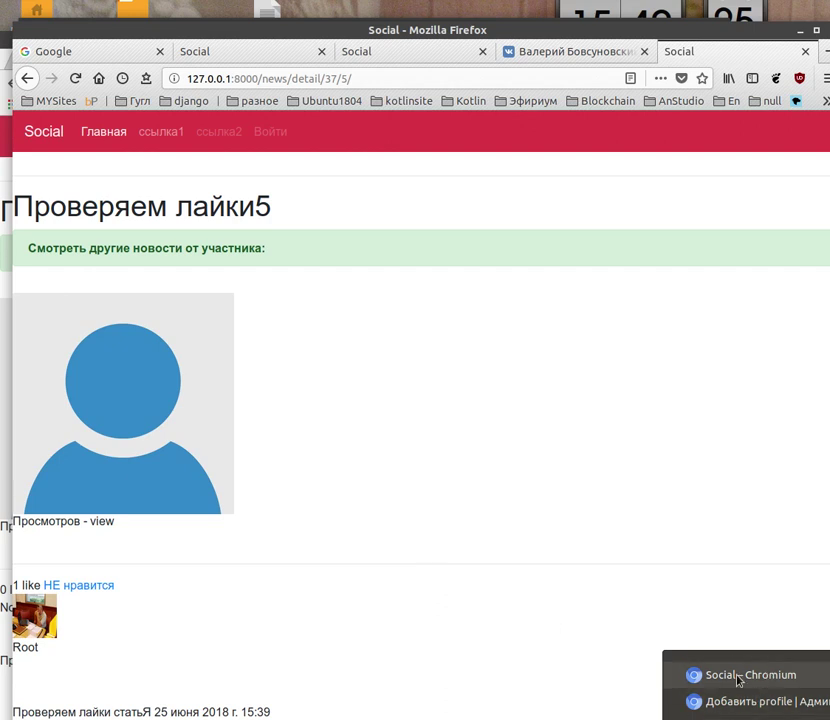
click(755, 702)
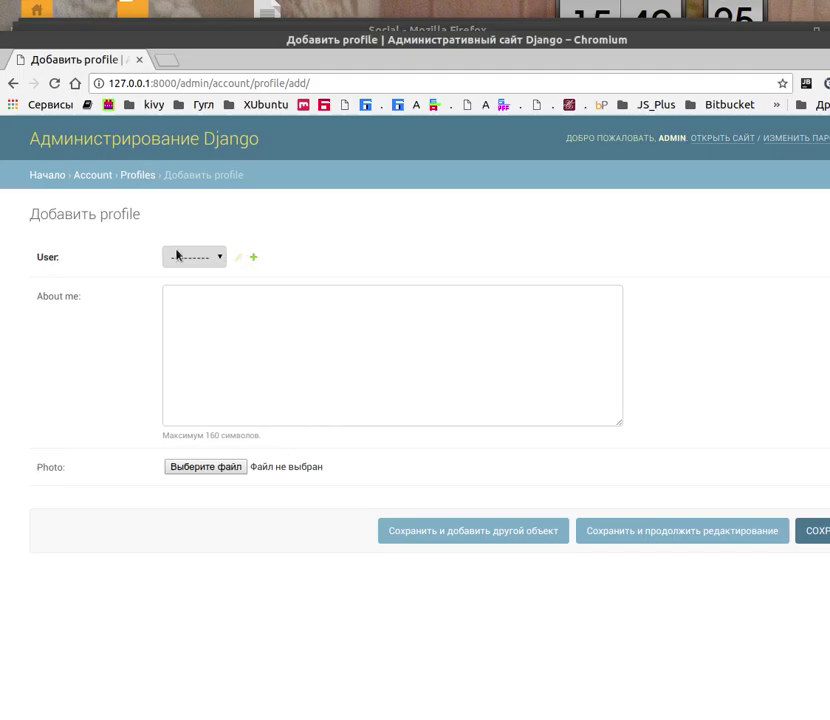
click(50, 177)
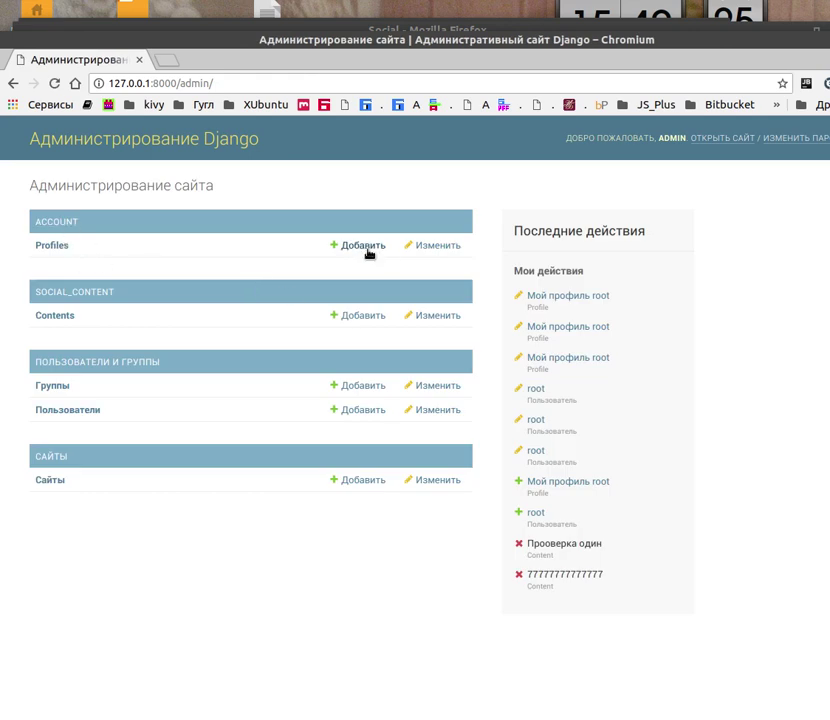
click(365, 246)
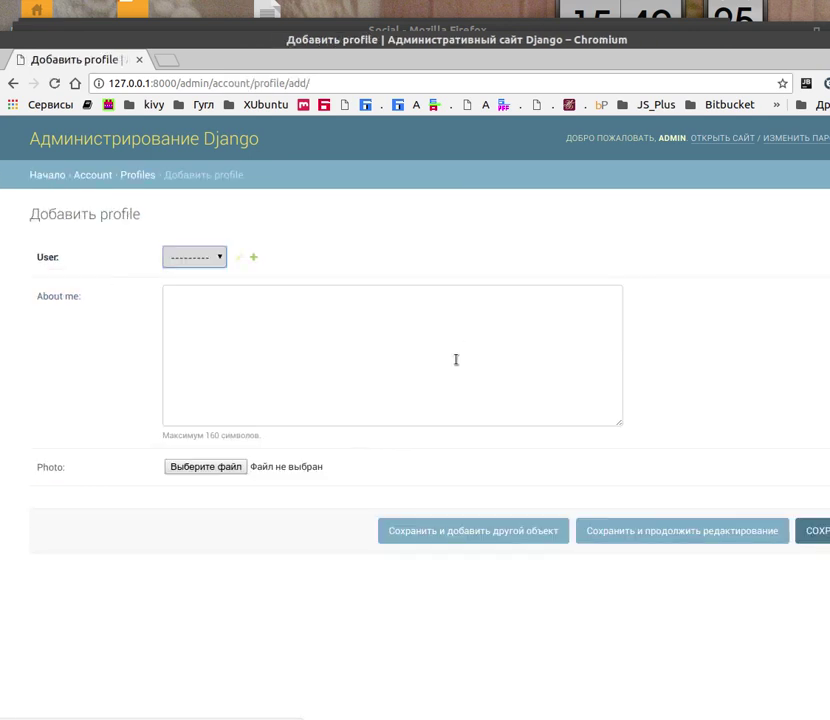
Create user basik with a password in the pop-up user form and attach it to the profile
click(254, 259)
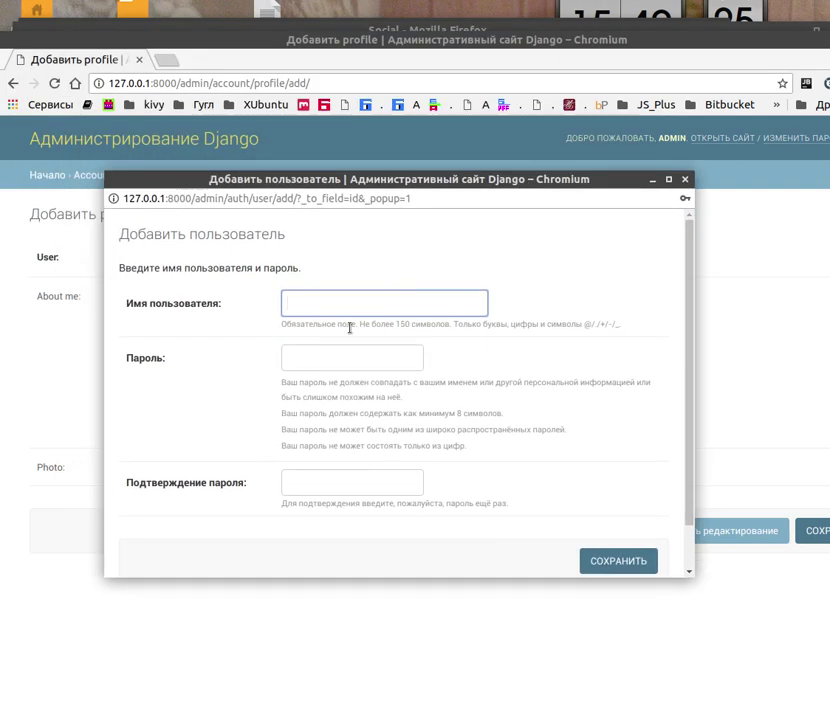
text(ифыш)
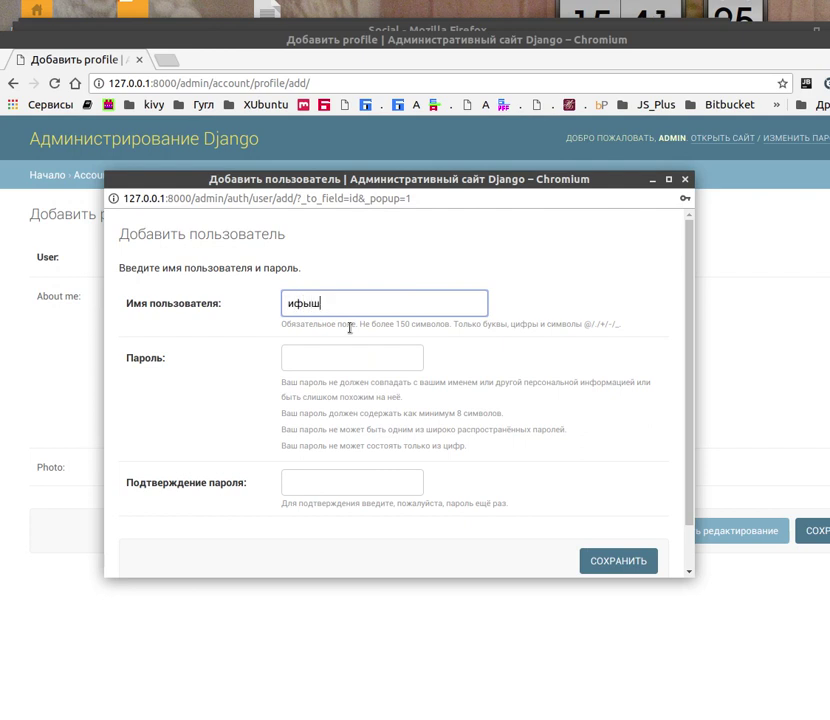
key(BackSpace)
key(BackSpace)
key(BackSpace)
key(BackSpace)
text(ba)
click(309, 356)
text(••)
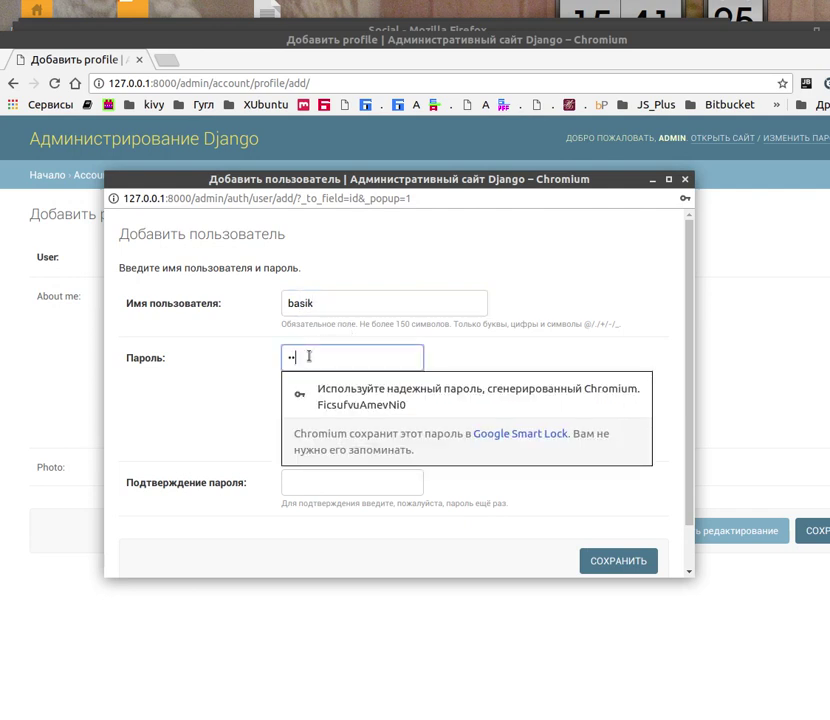
text(••••••)
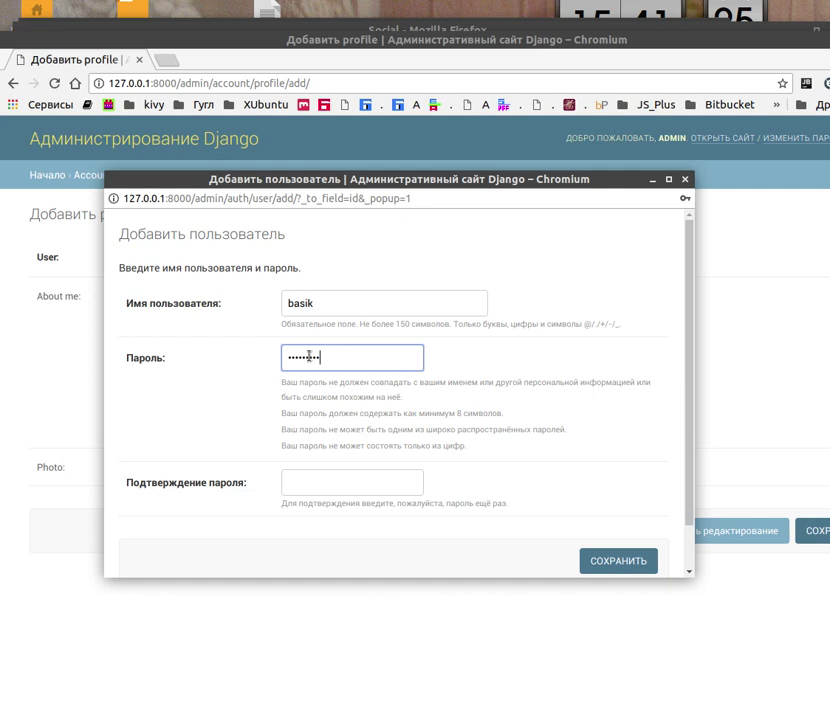
click(317, 480)
text(••)
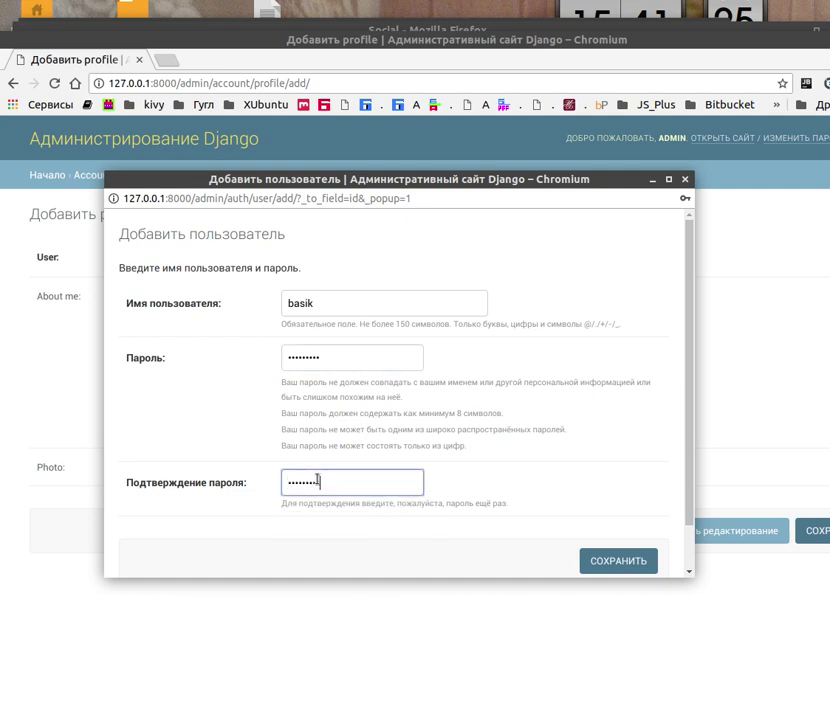
click(617, 562)
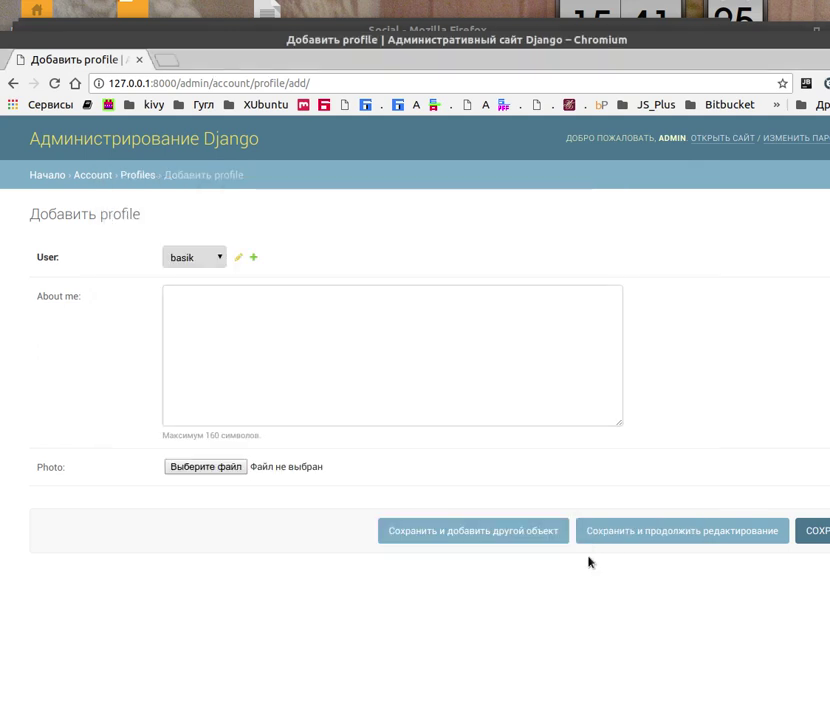
Type the cat Басик's self-description into About me, correcting the 'хозят' typo
click(234, 346)
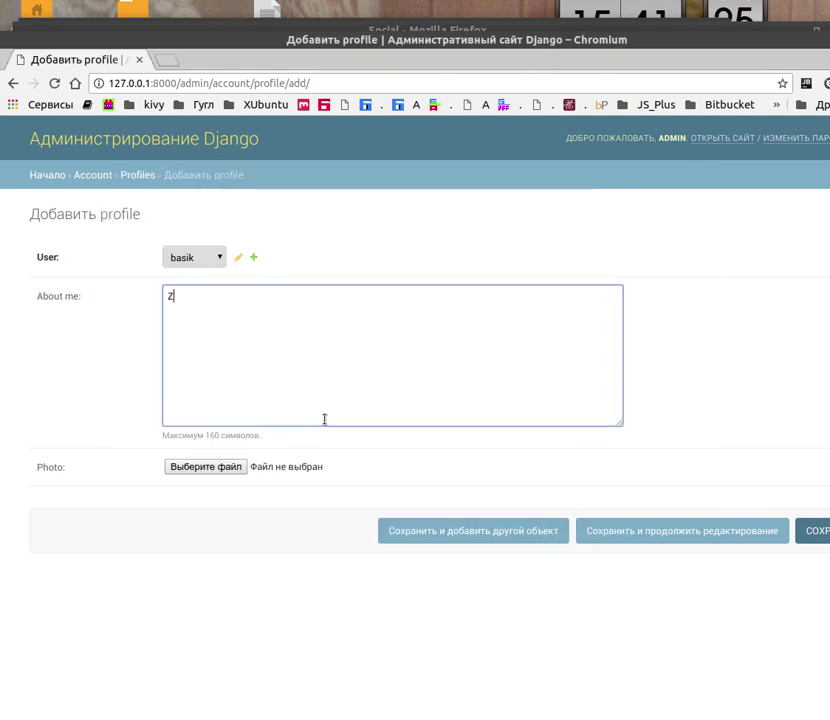
text(Я кошечка Баски)
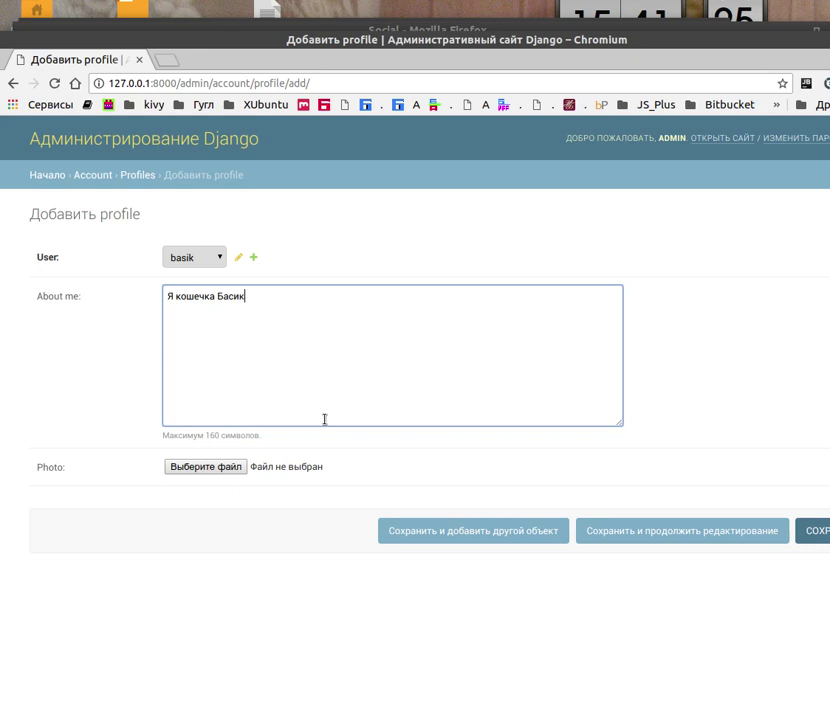
text(, занимаюсь тем, что помогаю хозя)
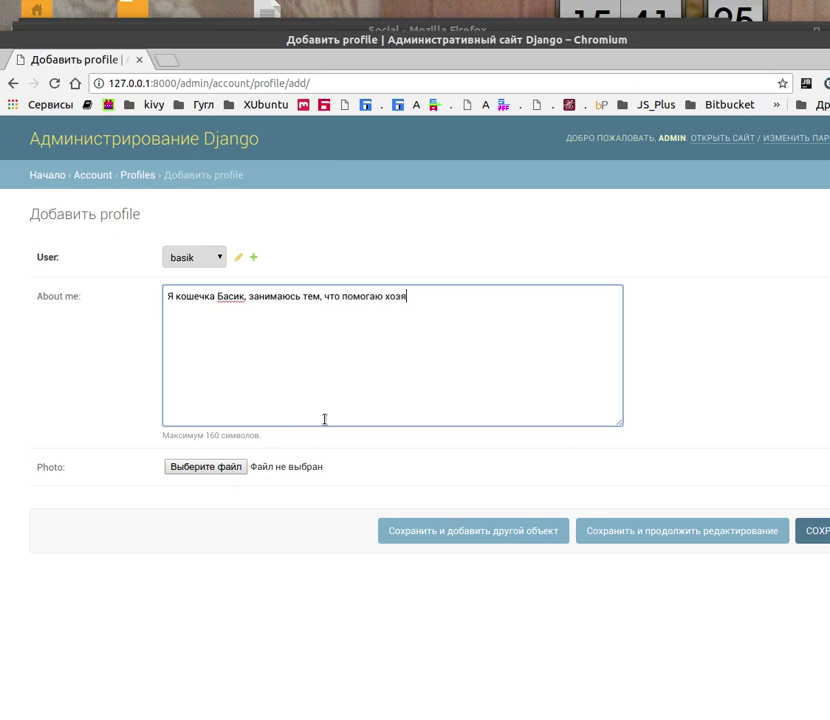
text(т)
key(BackSpace)
text(ину разбираться)
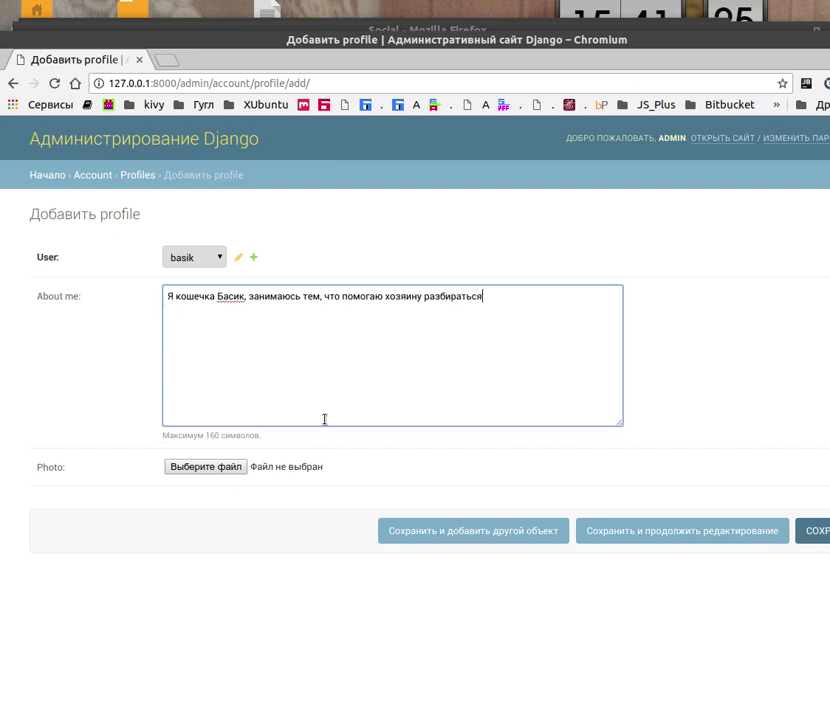
text( в коде.)
click(212, 468)
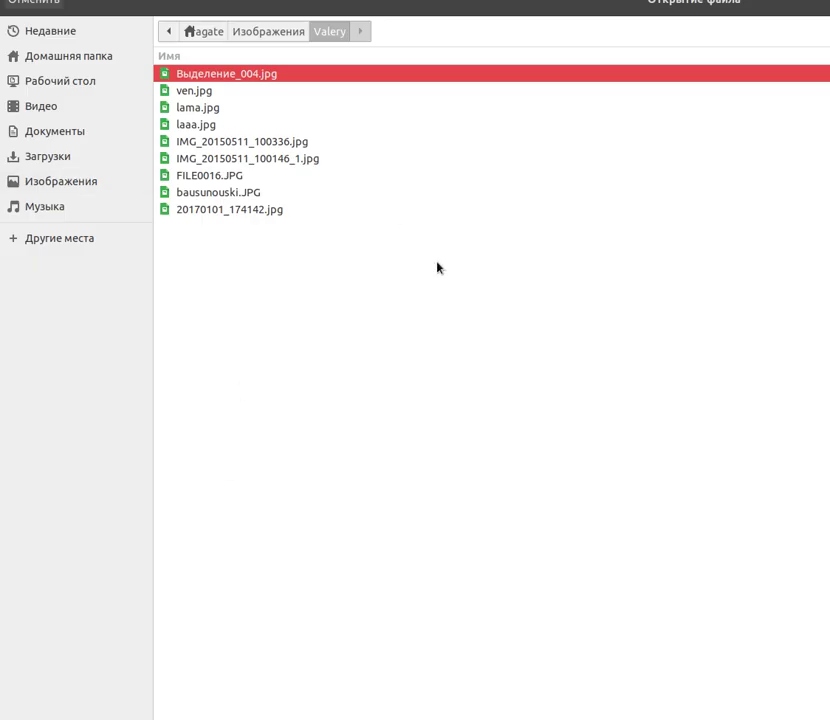
Choose 20180609_153657.jpg from the Изображения > Басик folder as the photo
click(64, 187)
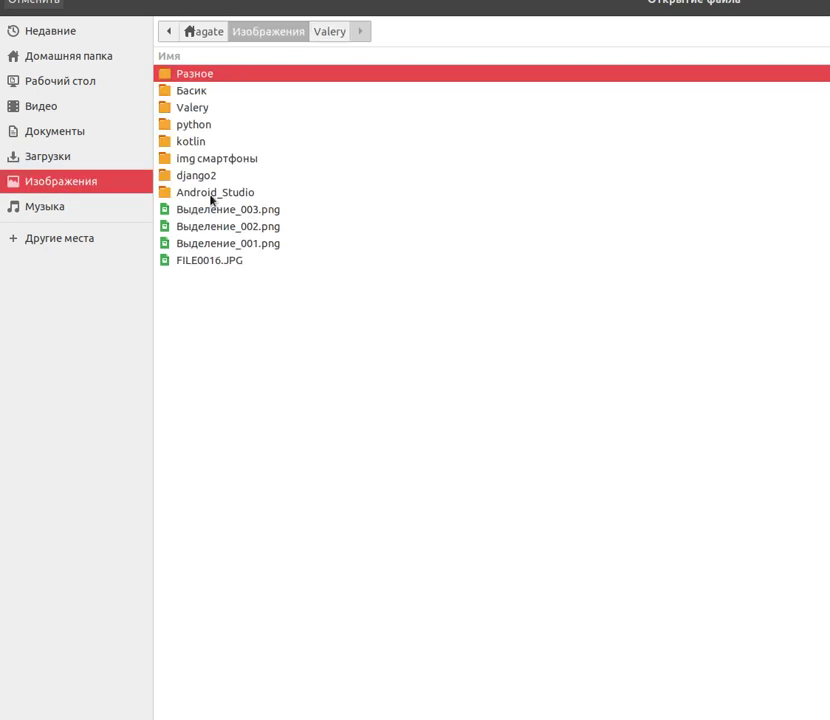
double_click(186, 92)
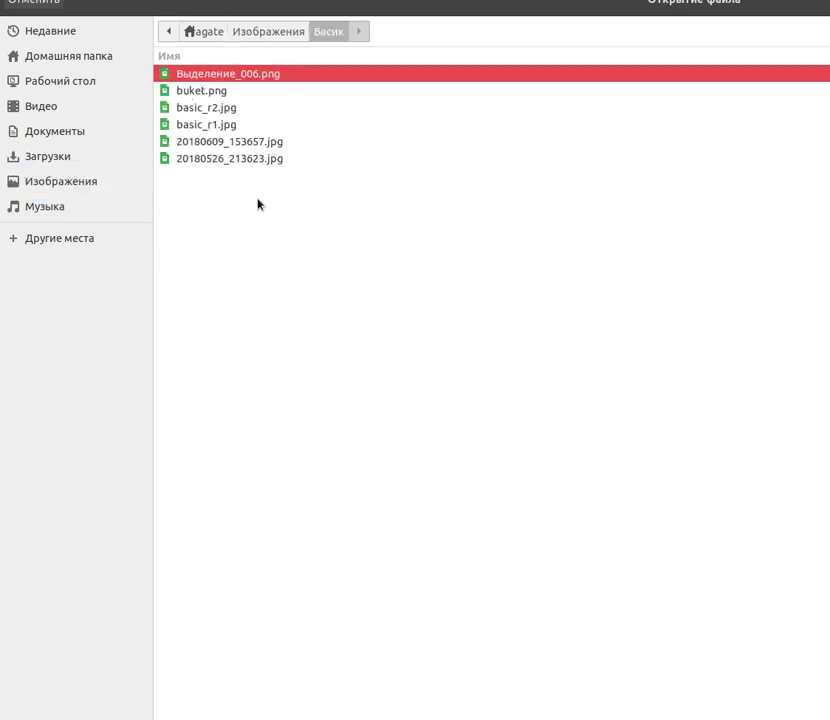
click(197, 126)
click(197, 108)
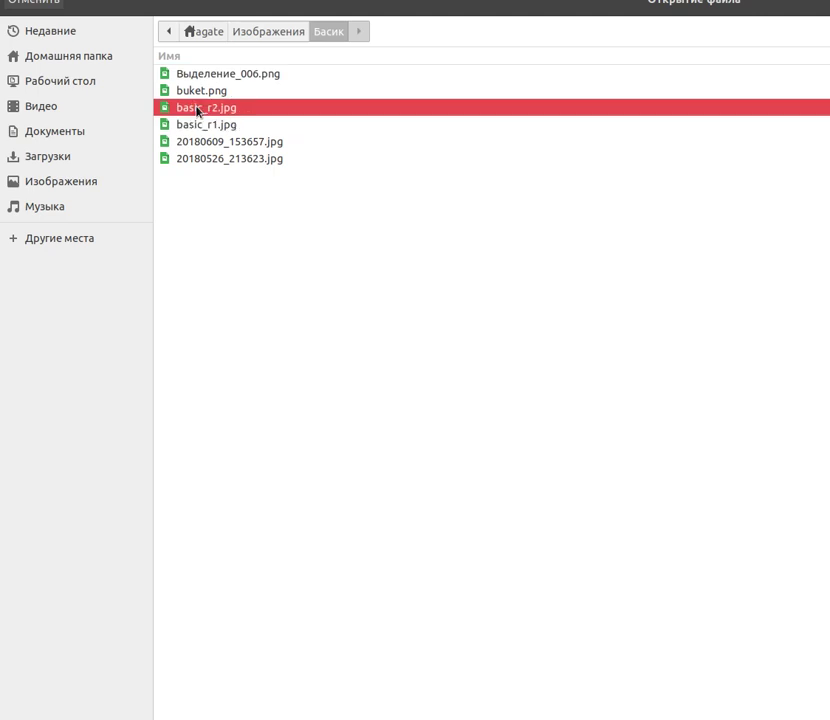
click(198, 93)
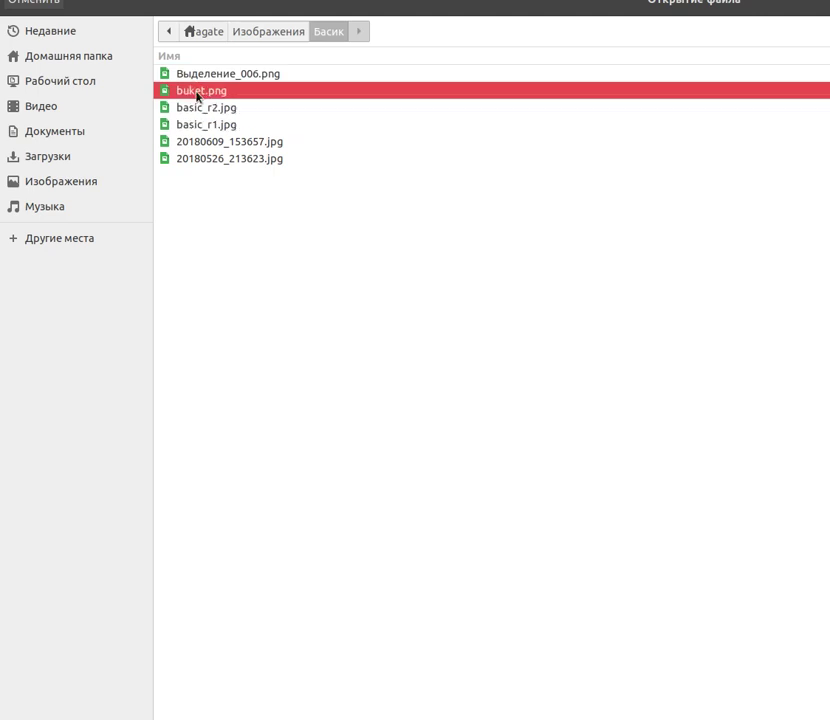
click(202, 142)
click(211, 160)
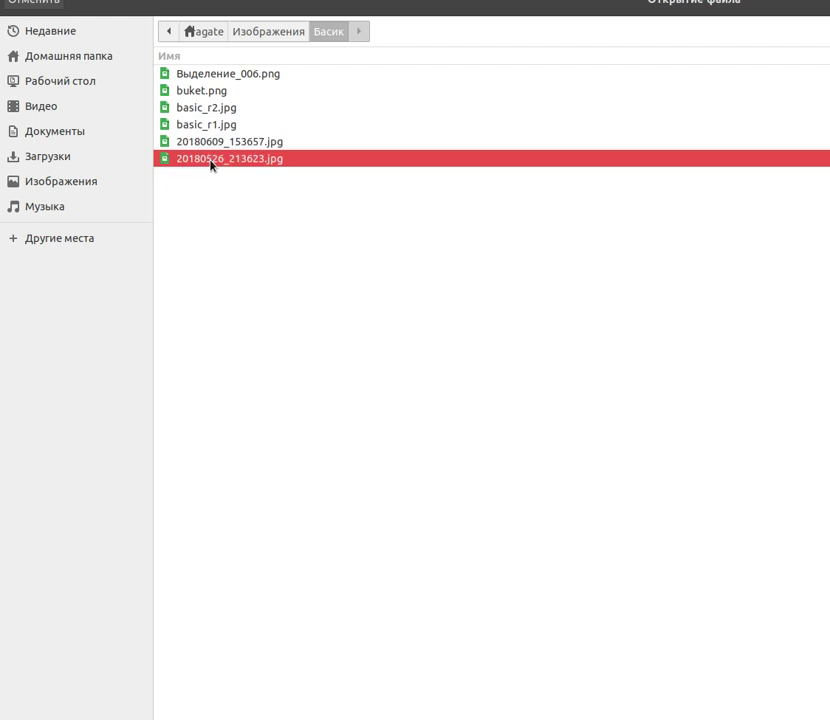
click(211, 146)
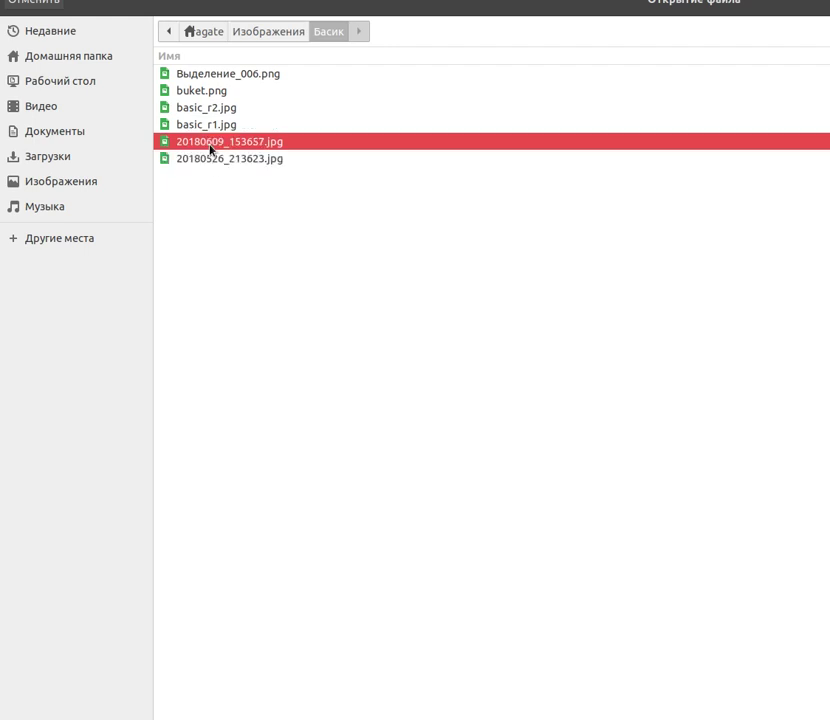
key(Return)
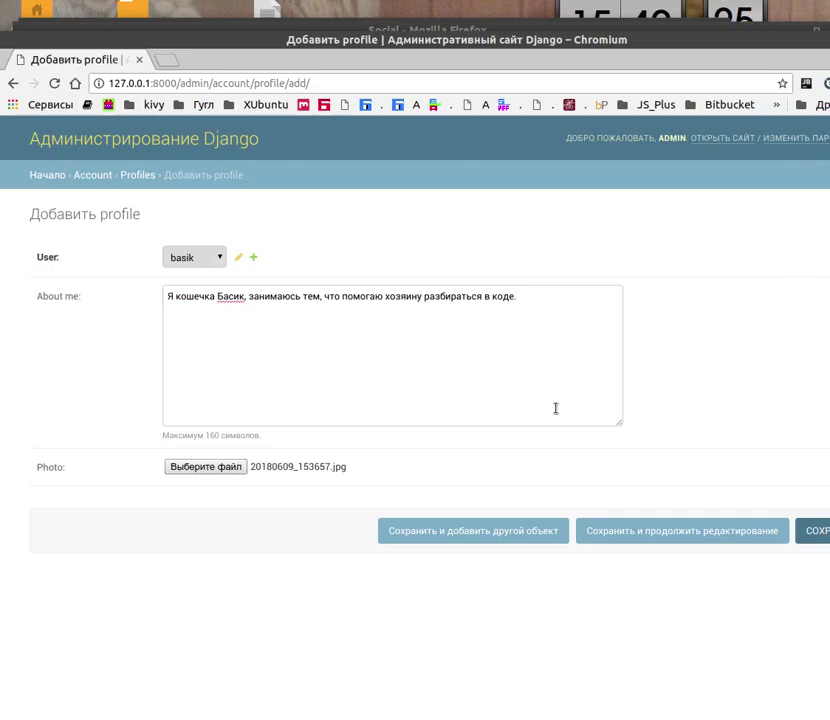
Save the basik profile, bringing the Profiles list to 3 entries, and open the app launcher
key(Return)
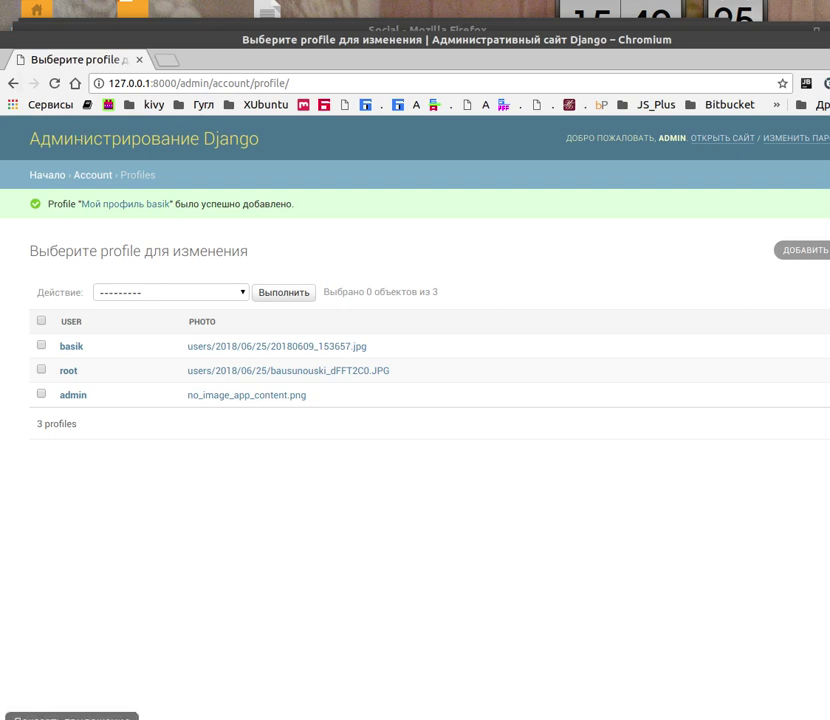
key(super+a)
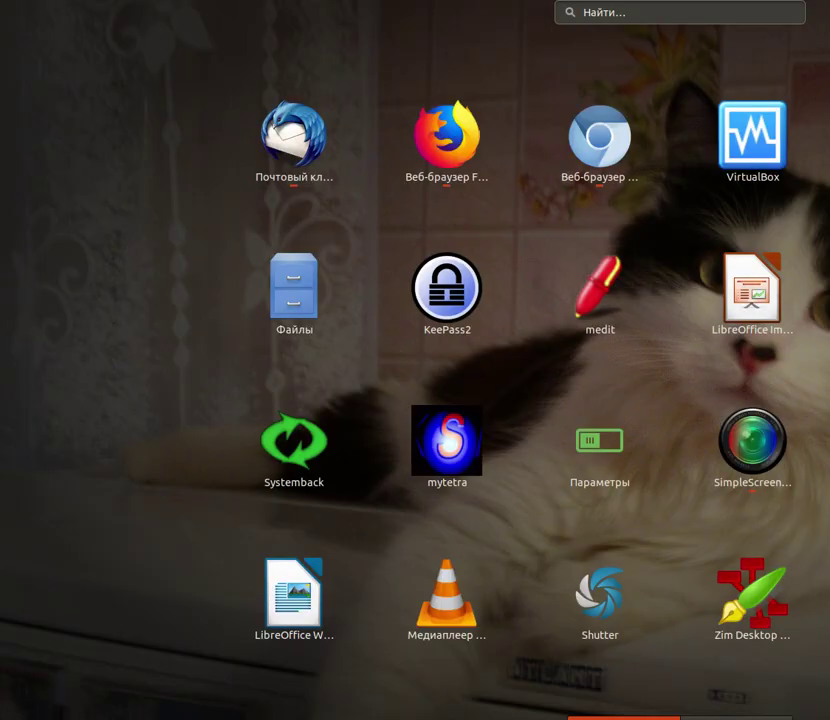
Switch to the Chromium window with the Проверяем лайки5 post at 0 likes, then to Firefox's home page
key(Escape)
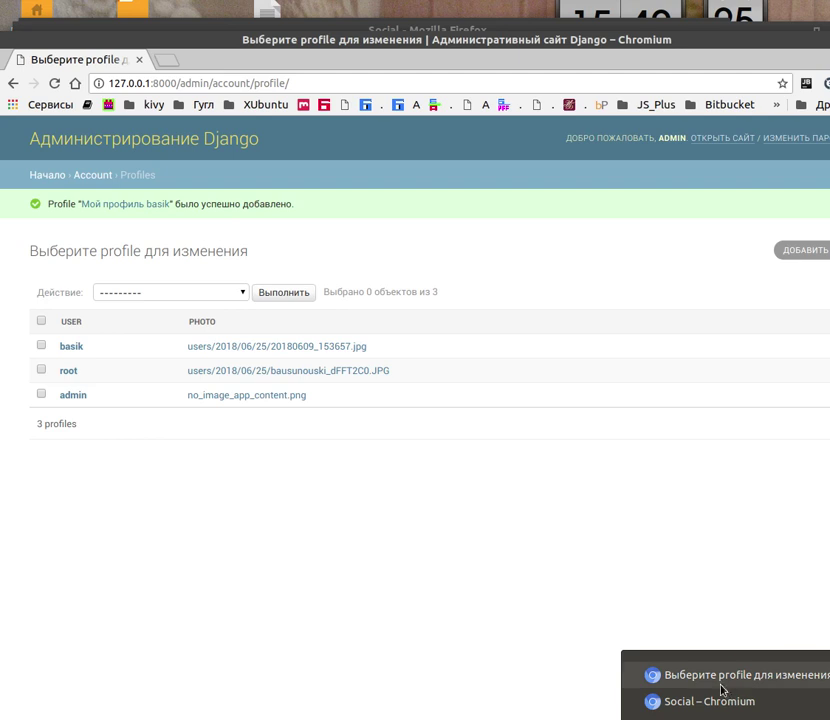
click(719, 681)
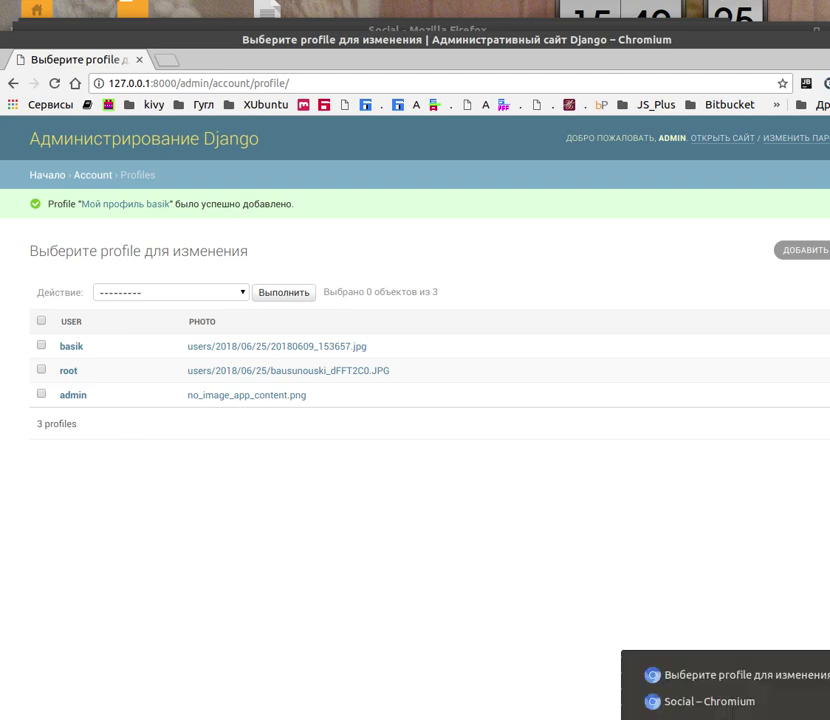
click(695, 704)
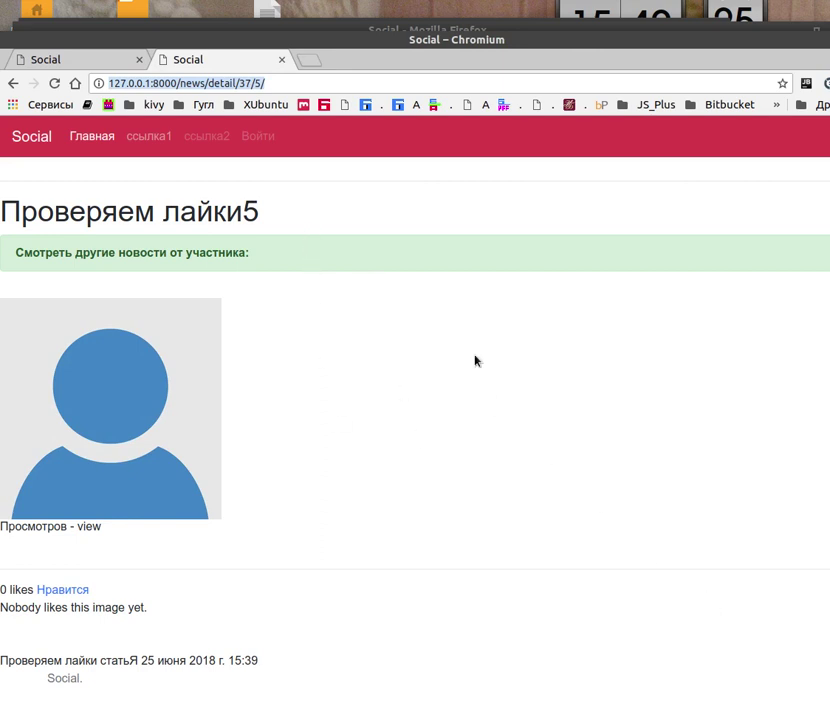
click(308, 62)
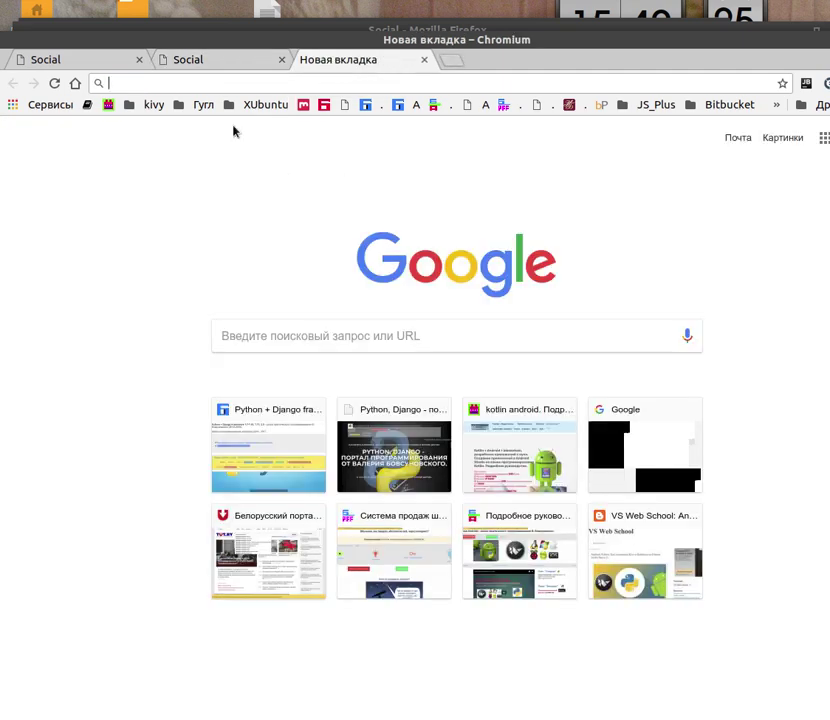
click(200, 63)
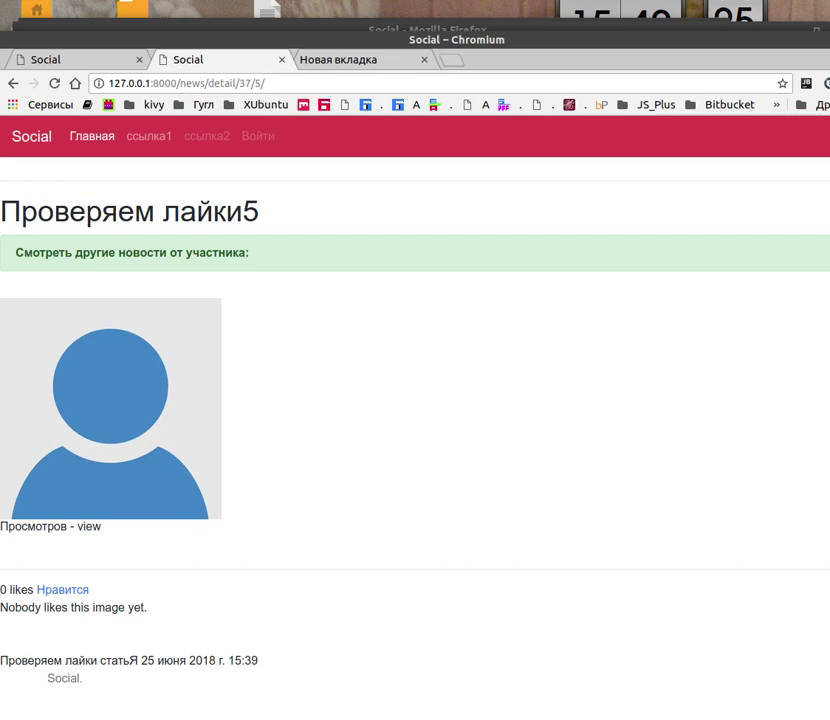
key(alt+Tab)
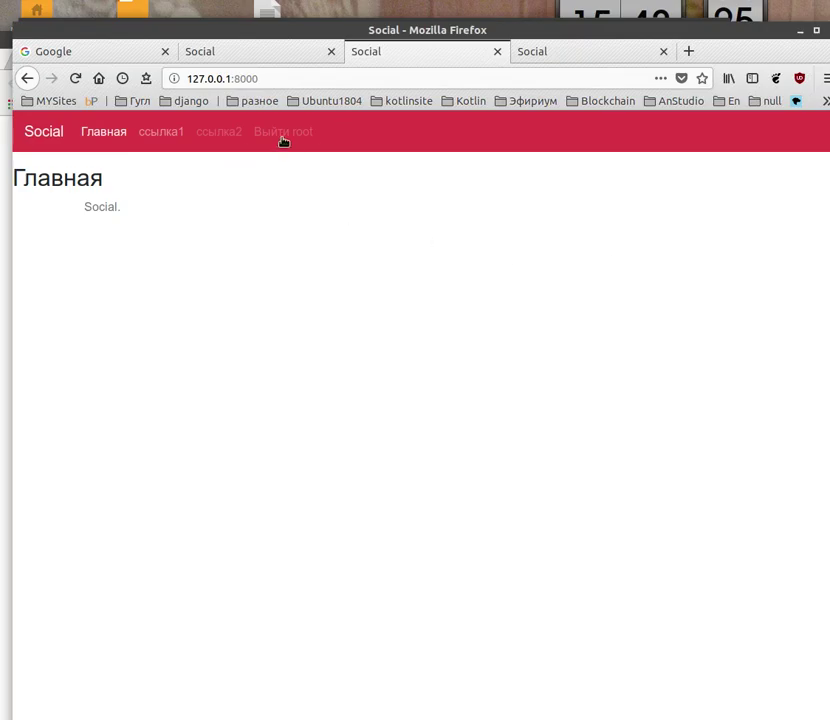
Log out root and sign in to Social as basik with the account password
click(276, 134)
click(262, 134)
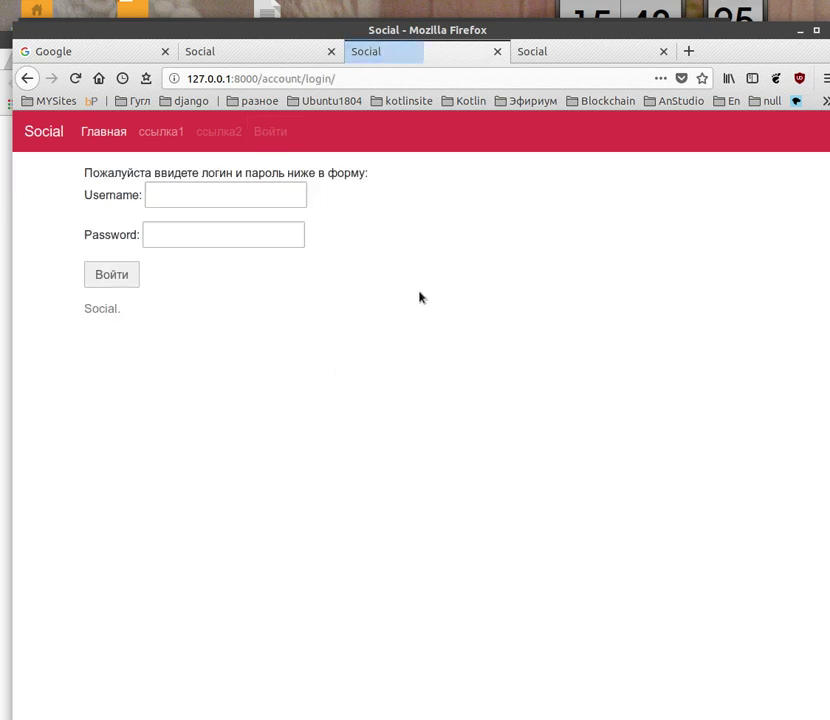
click(230, 196)
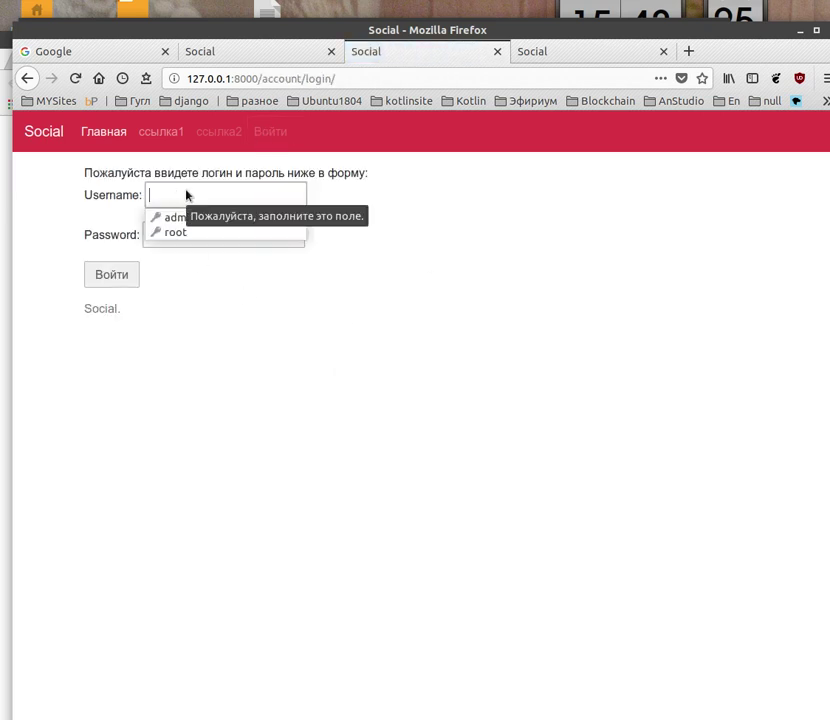
text(ифышл)
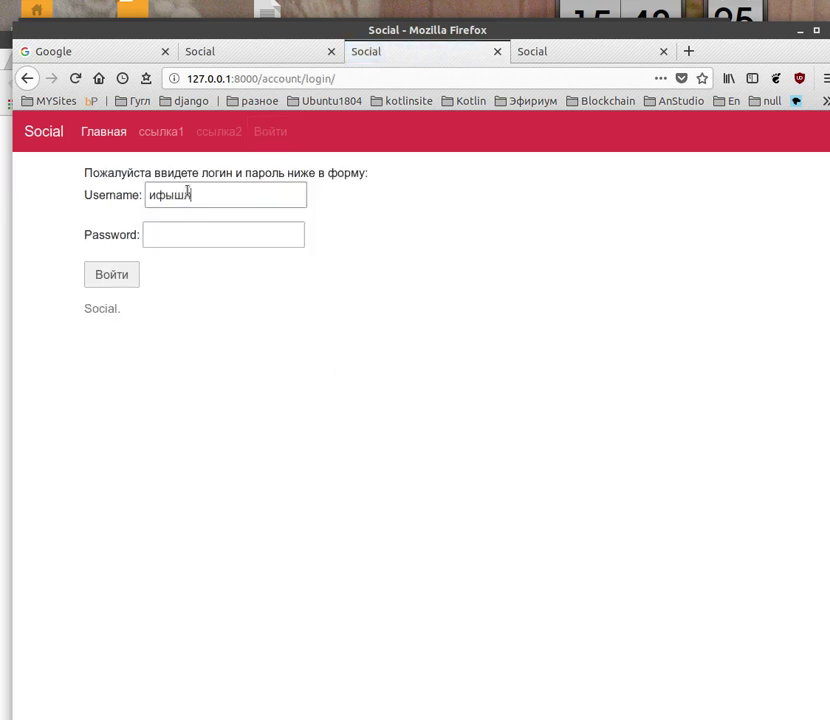
key(BackSpace)
key(BackSpace)
key(BackSpace)
key(BackSpace)
text(basik)
click(174, 238)
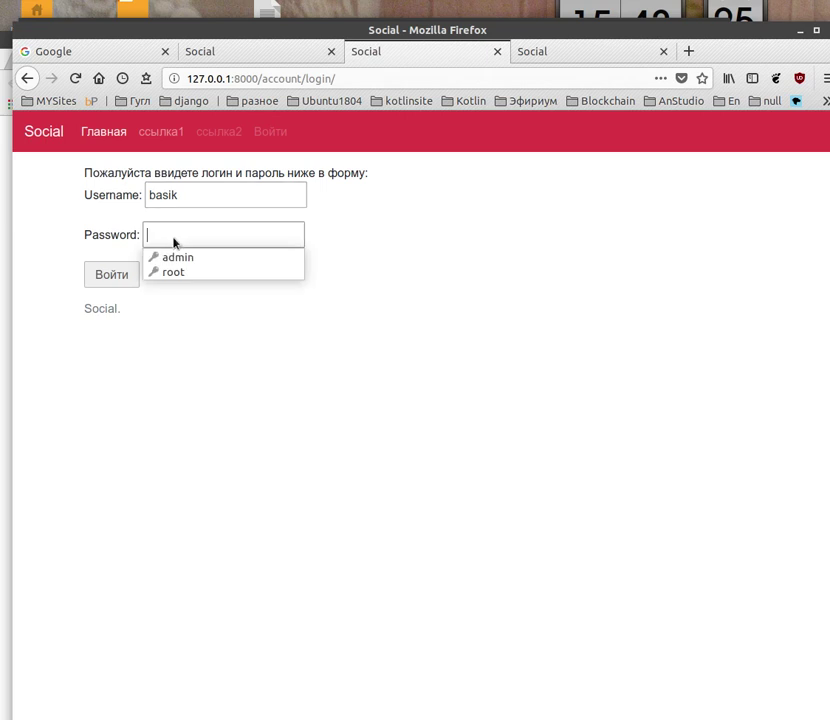
text(12)
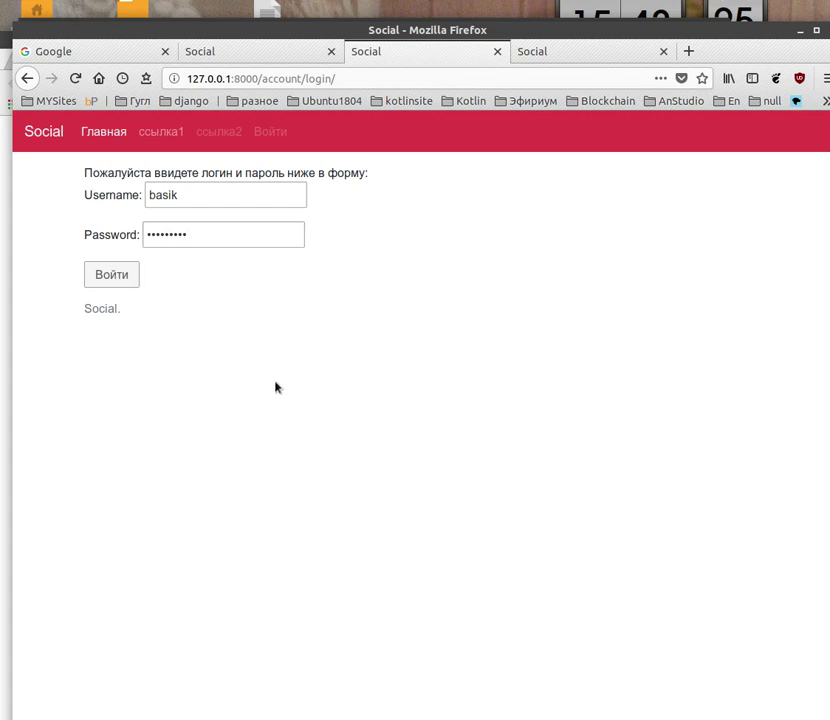
click(126, 280)
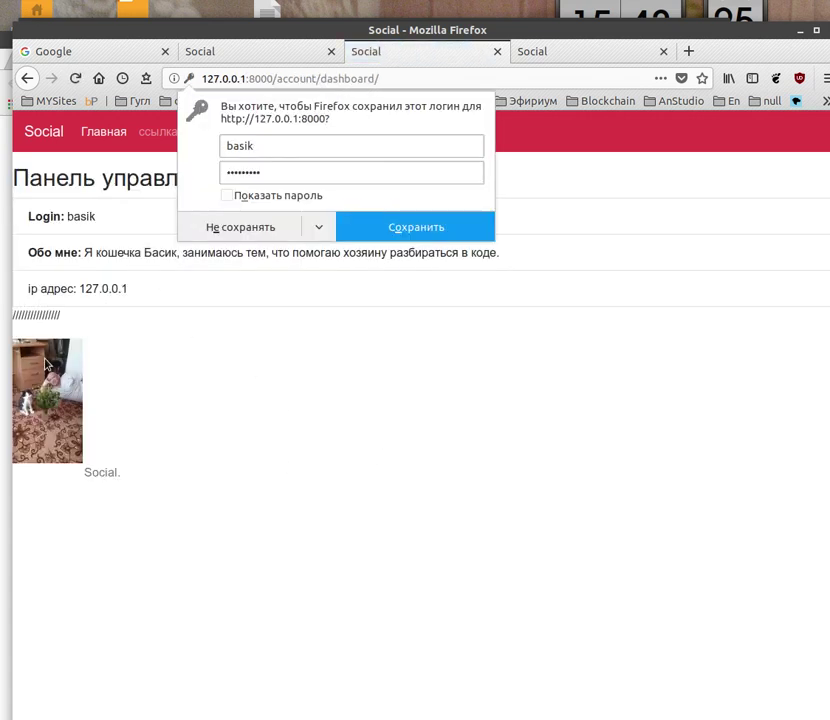
Dismiss the save-login prompt, then like 'Проверяем лайки5' and reload to show 2 likes
click(222, 415)
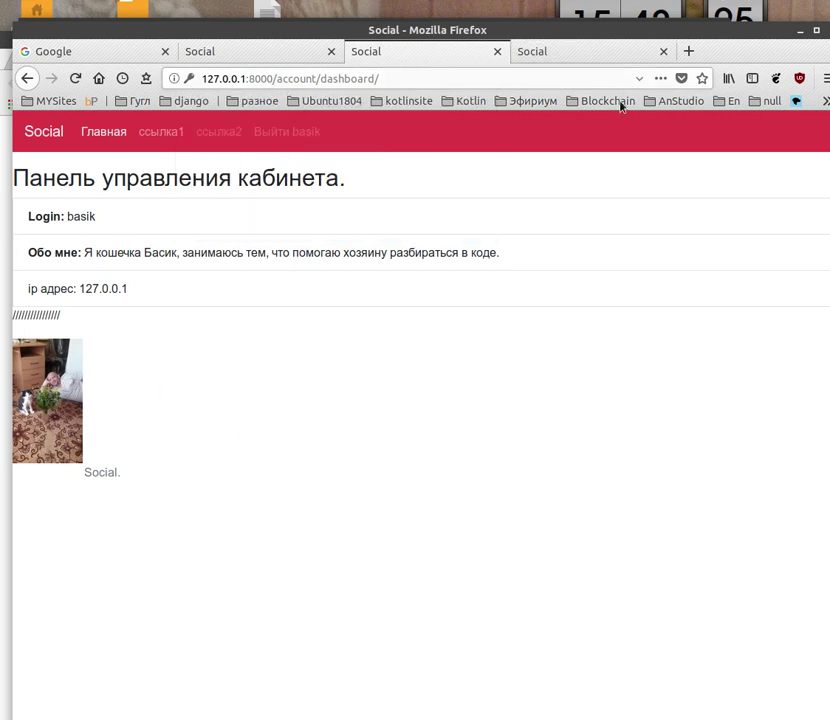
click(550, 52)
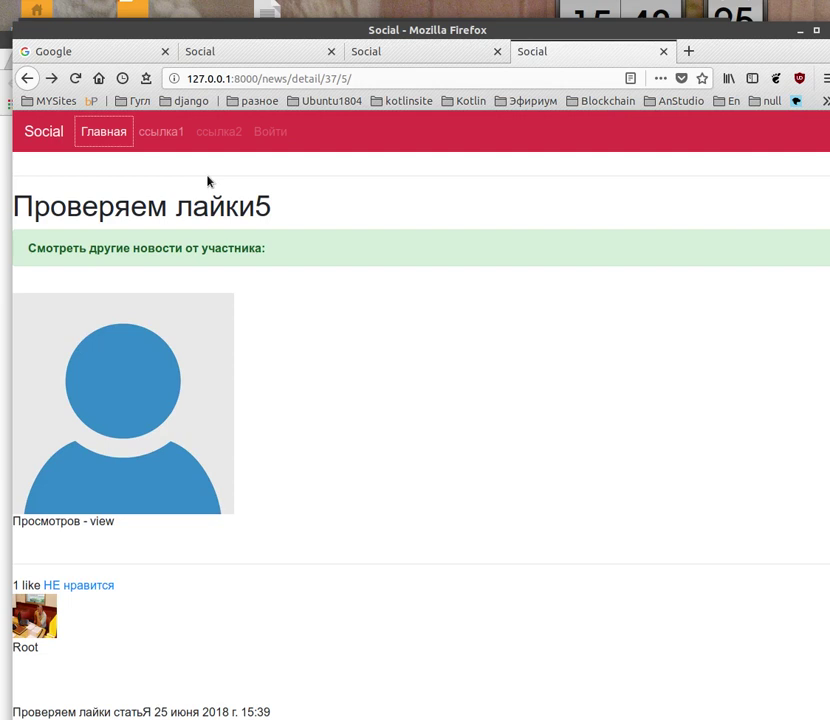
click(74, 80)
click(70, 586)
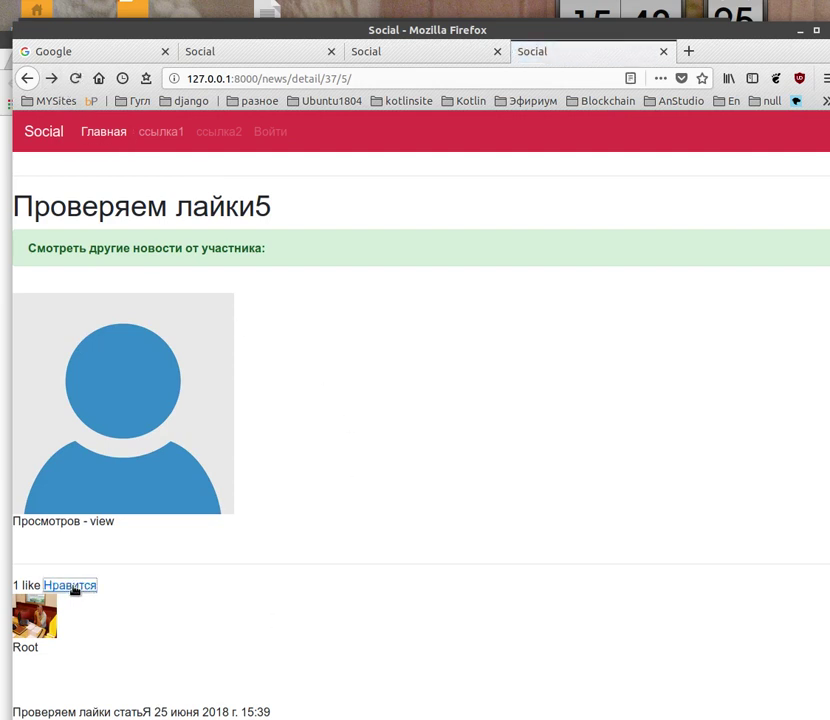
click(74, 80)
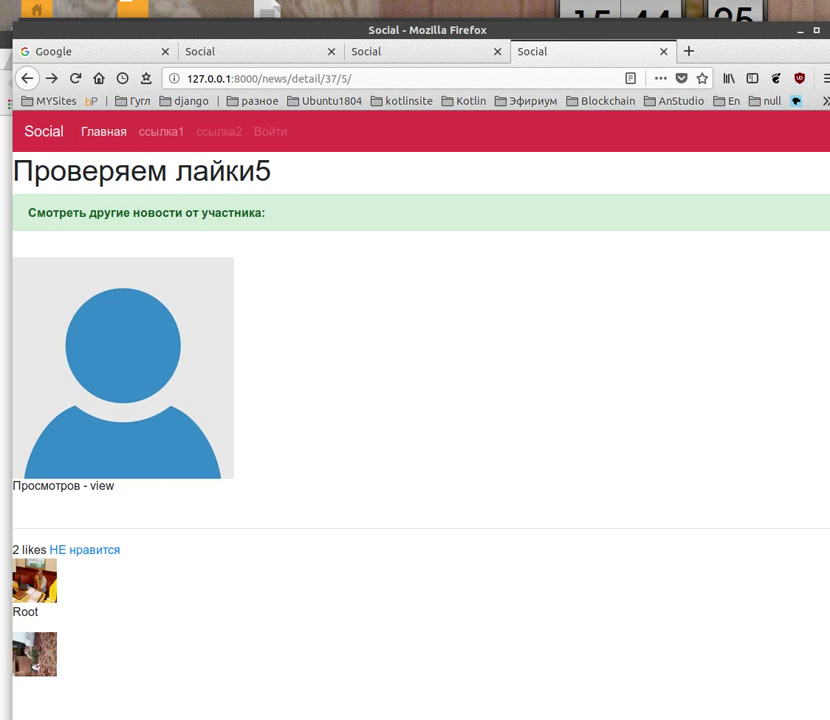
Bring PyCharm forward and scroll its project tree, briefly switching to Firefox and Chromium
click(35, 655)
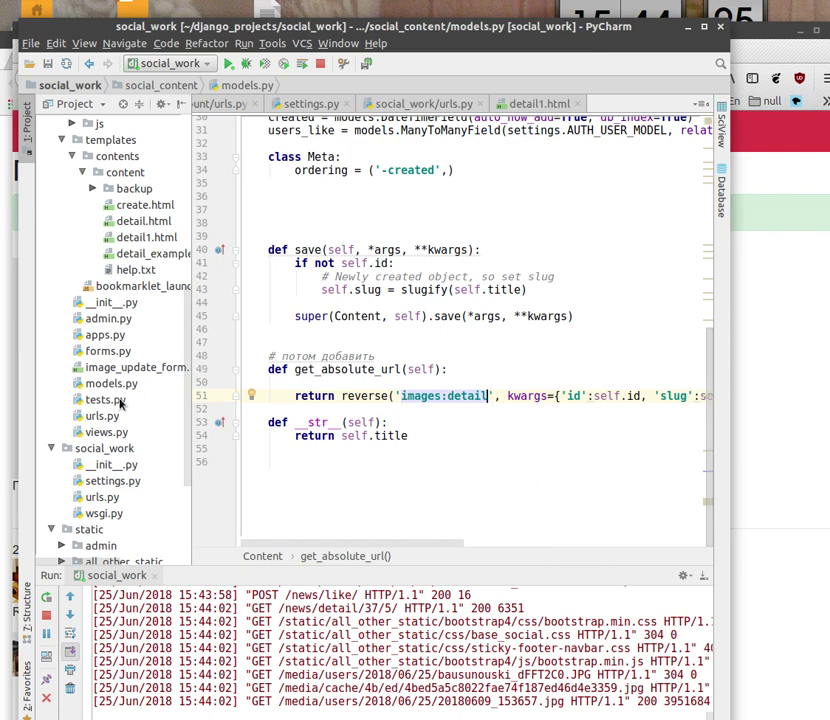
scroll(118, 400, up, 3)
scroll(118, 399, up, 3)
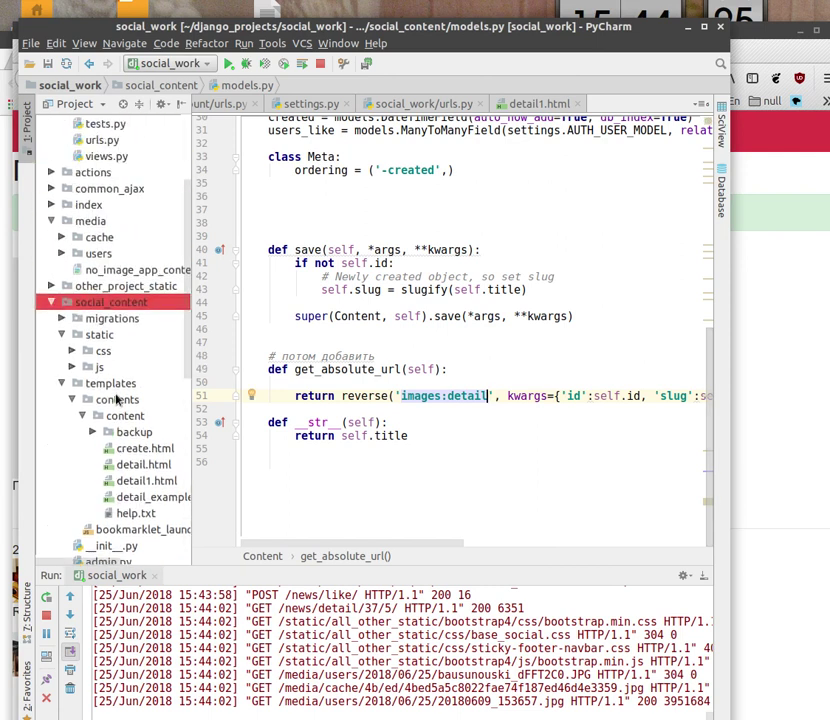
scroll(118, 400, up, 3)
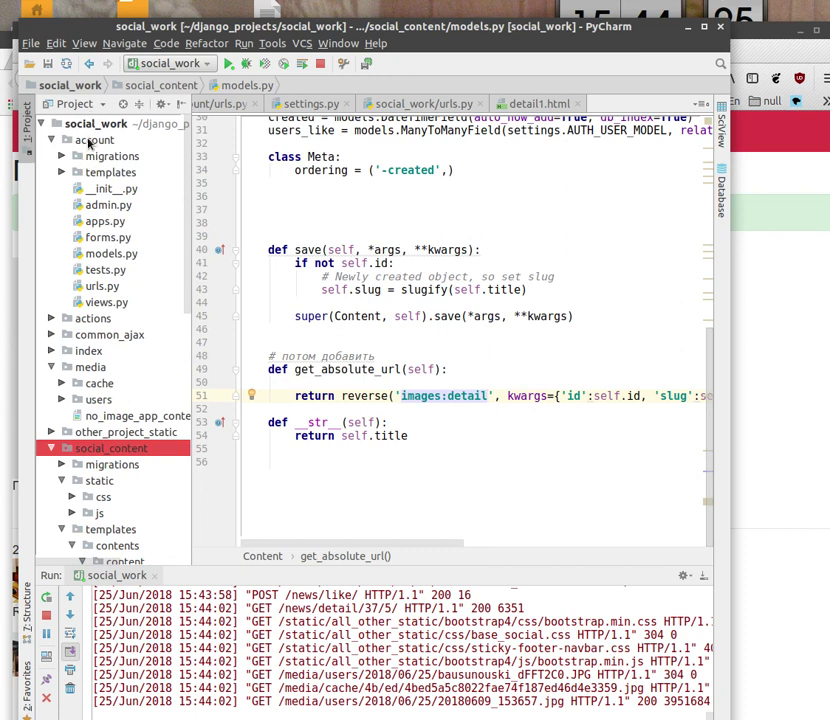
click(797, 287)
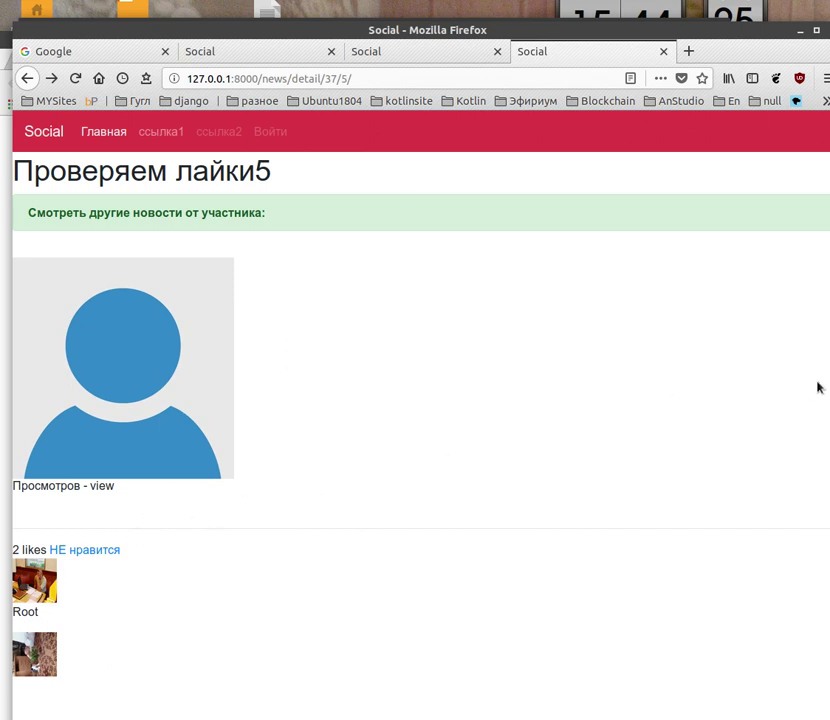
key(alt+Tab)
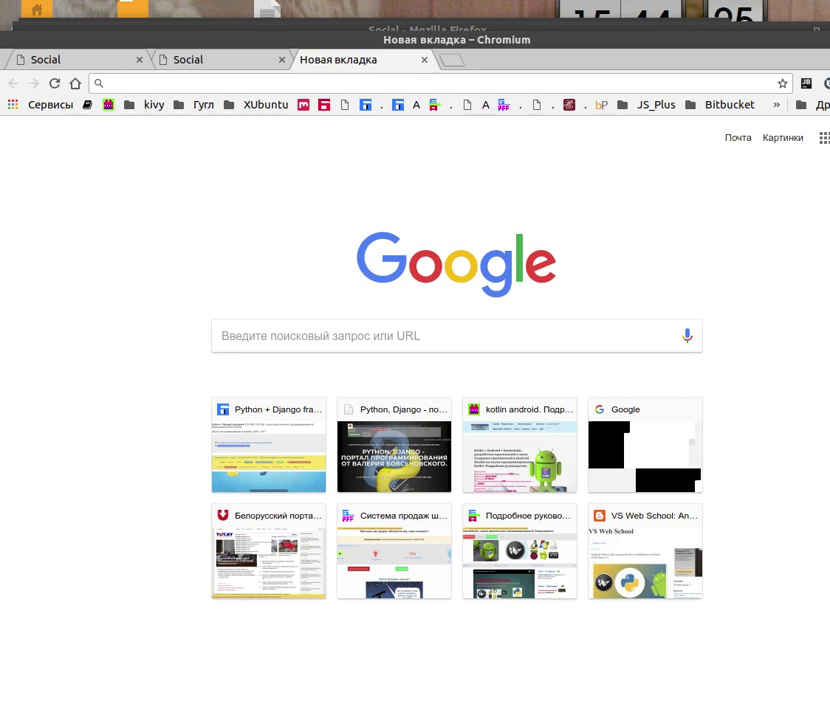
click(15, 688)
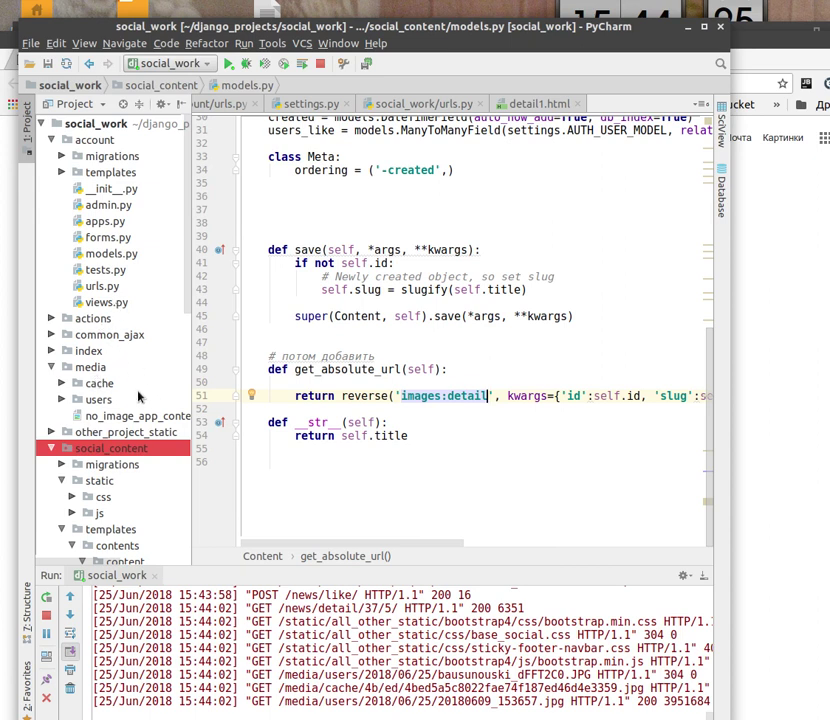
scroll(113, 355, down, 3)
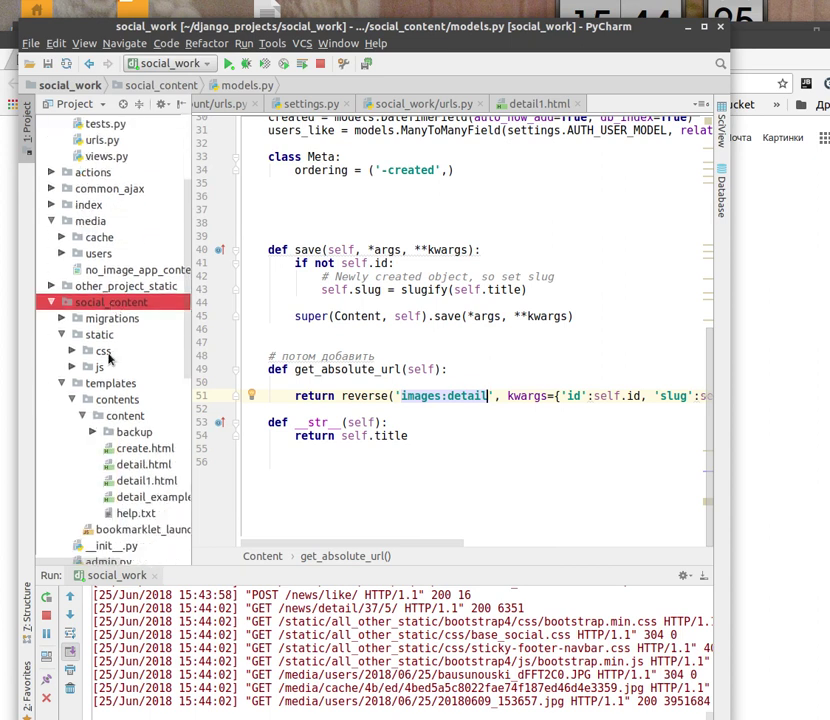
scroll(108, 358, down, 4)
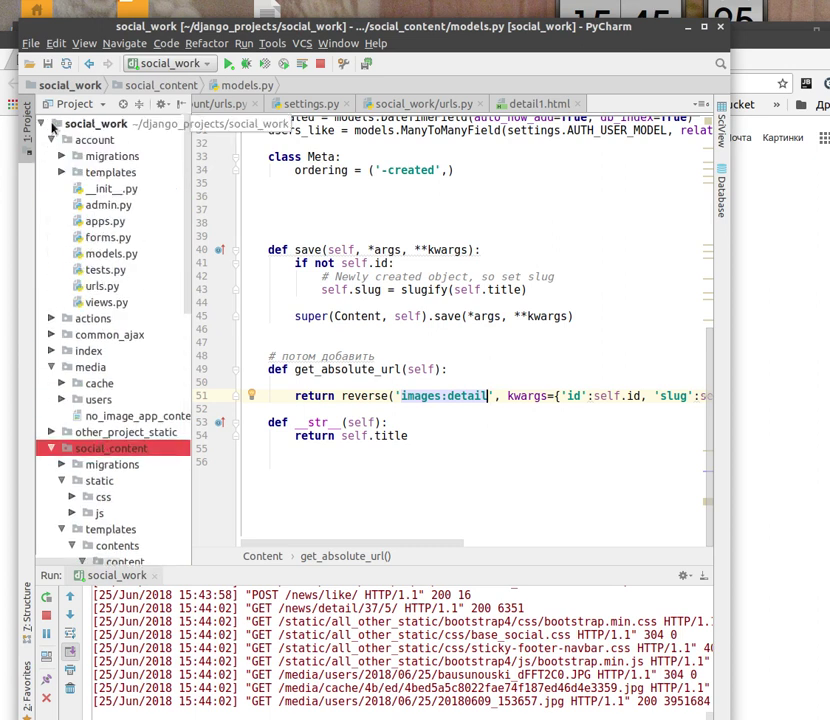
Re-expand the tree to social_content, add an empty line to models.py, and expand common_ajax
click(41, 124)
click(41, 124)
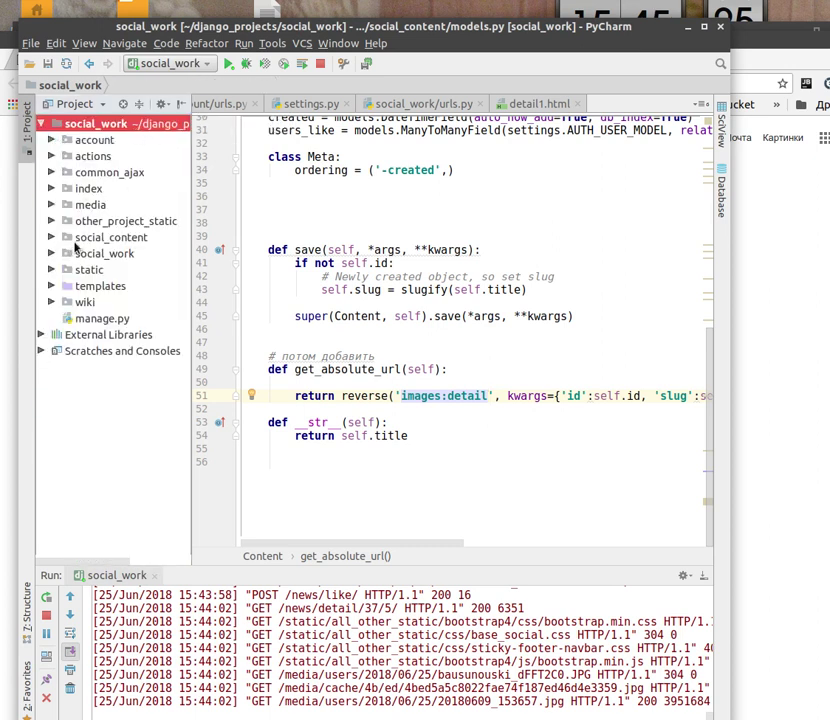
click(49, 236)
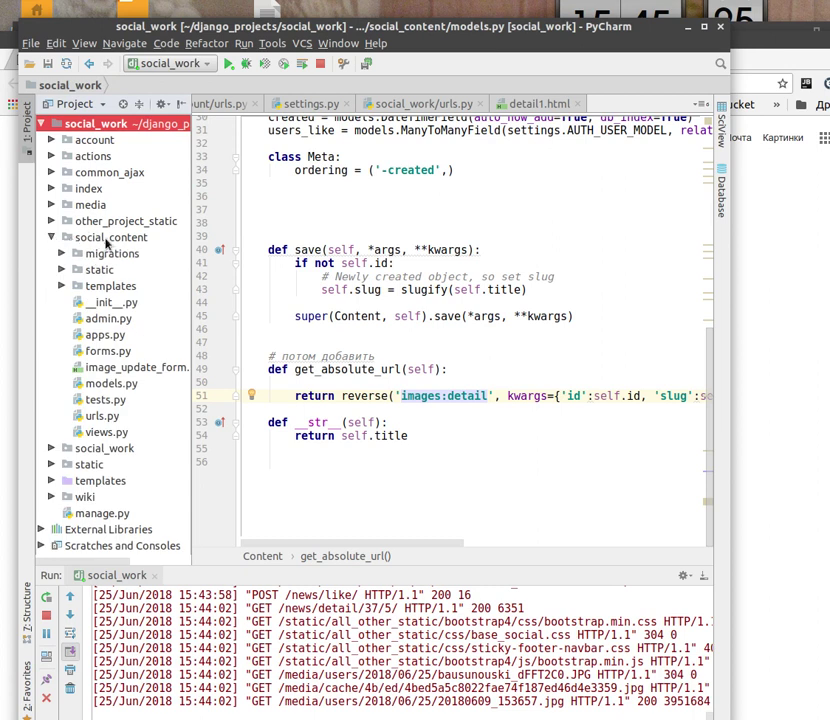
click(107, 242)
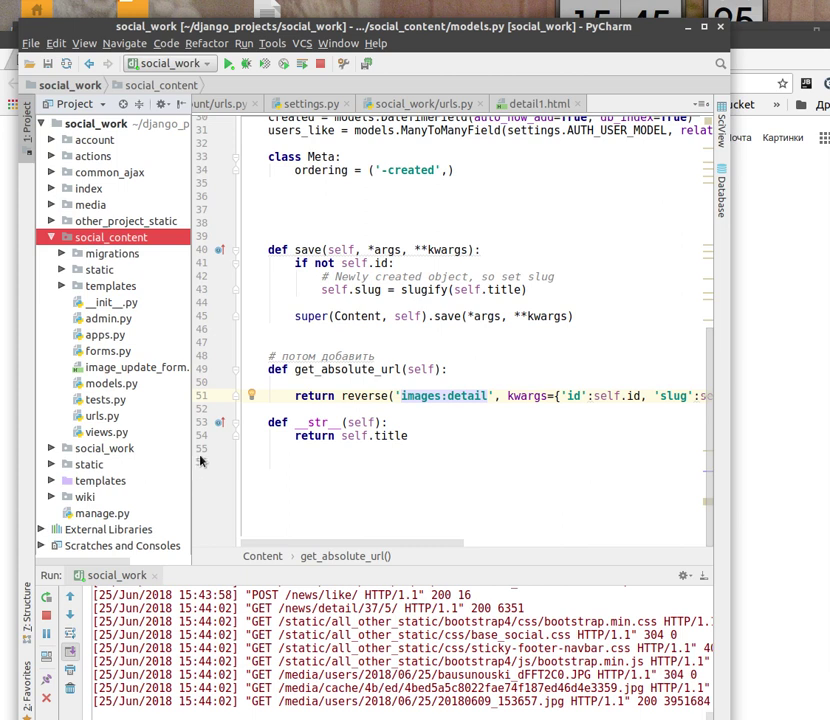
key(Return)
click(51, 172)
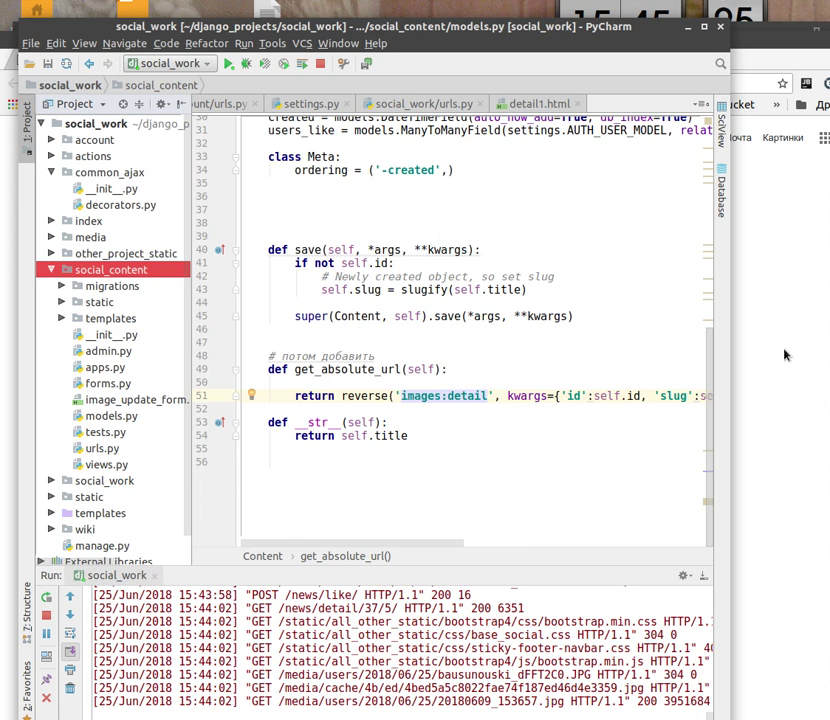
click(785, 354)
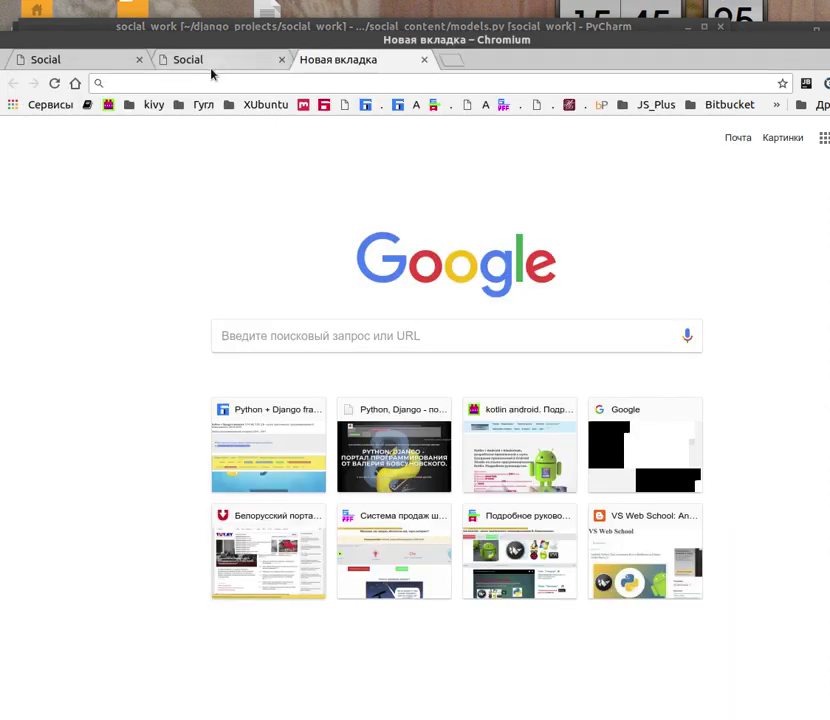
Reload 'Проверяем лайки5' in Chromium's second Social tab and scroll to its 2 likes
click(211, 66)
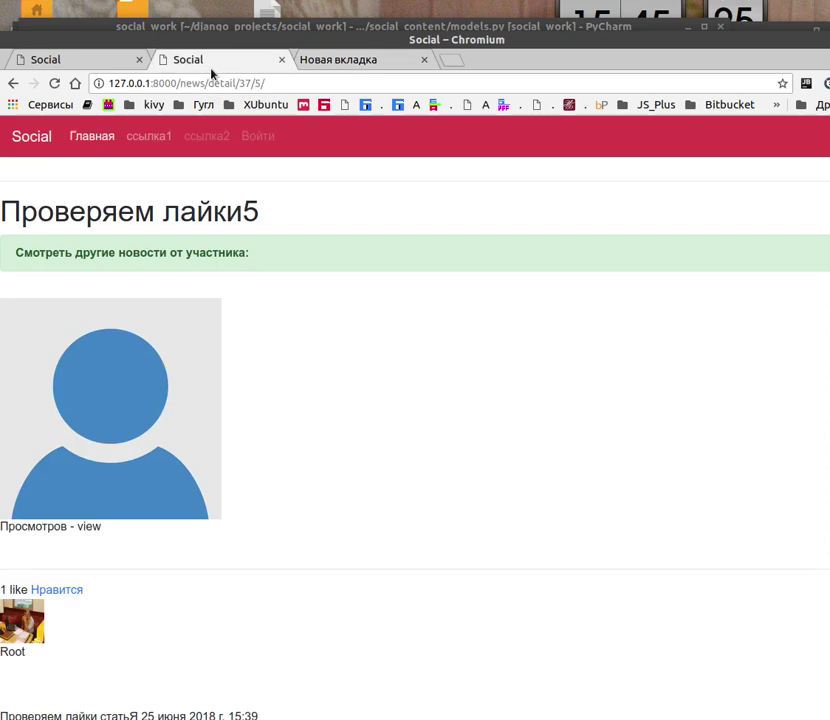
click(54, 83)
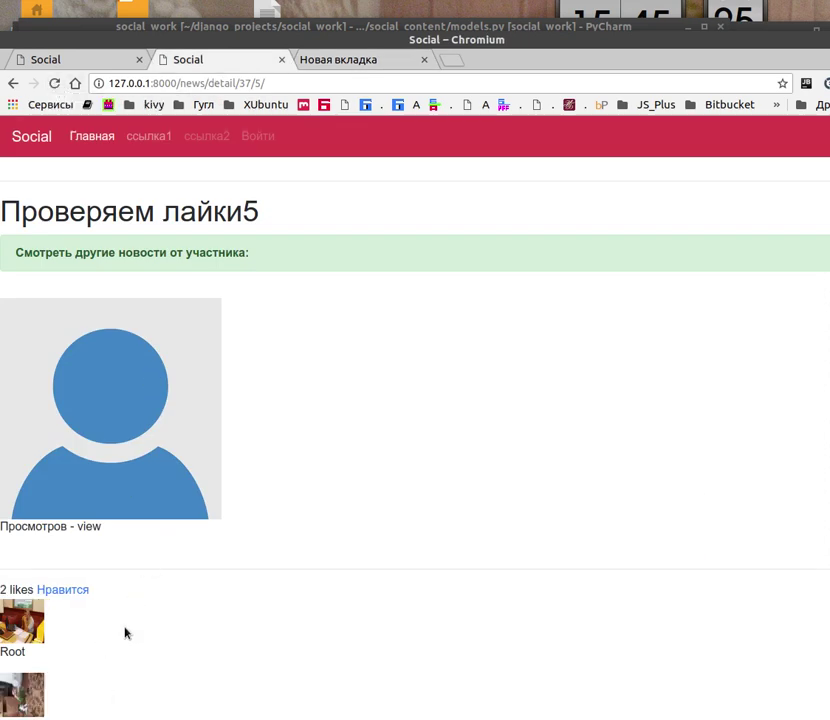
scroll(229, 405, down, 1)
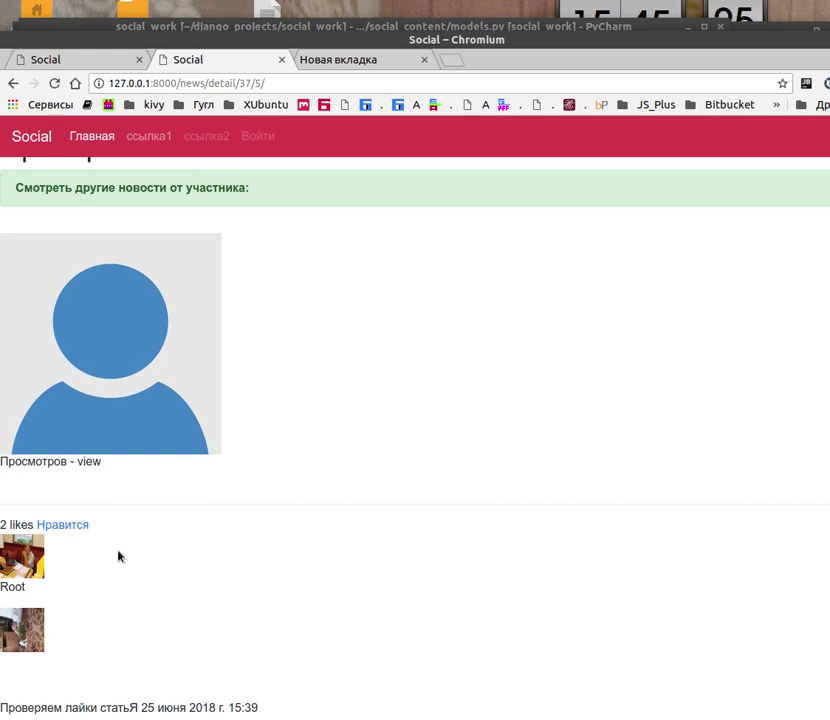